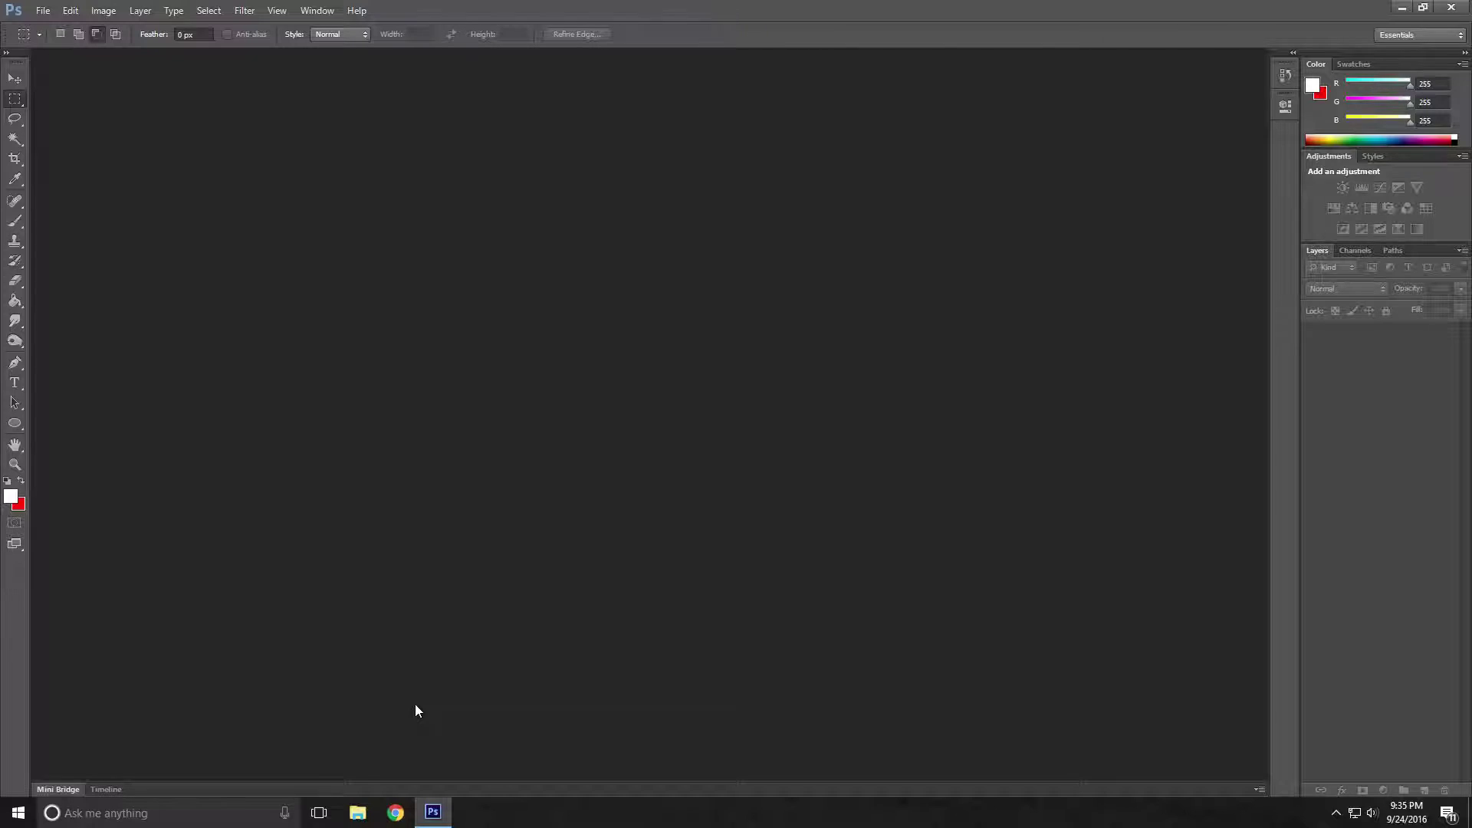
# Create a white 500 × 500 px document named 'Logo'.
pyautogui.click(43, 10)
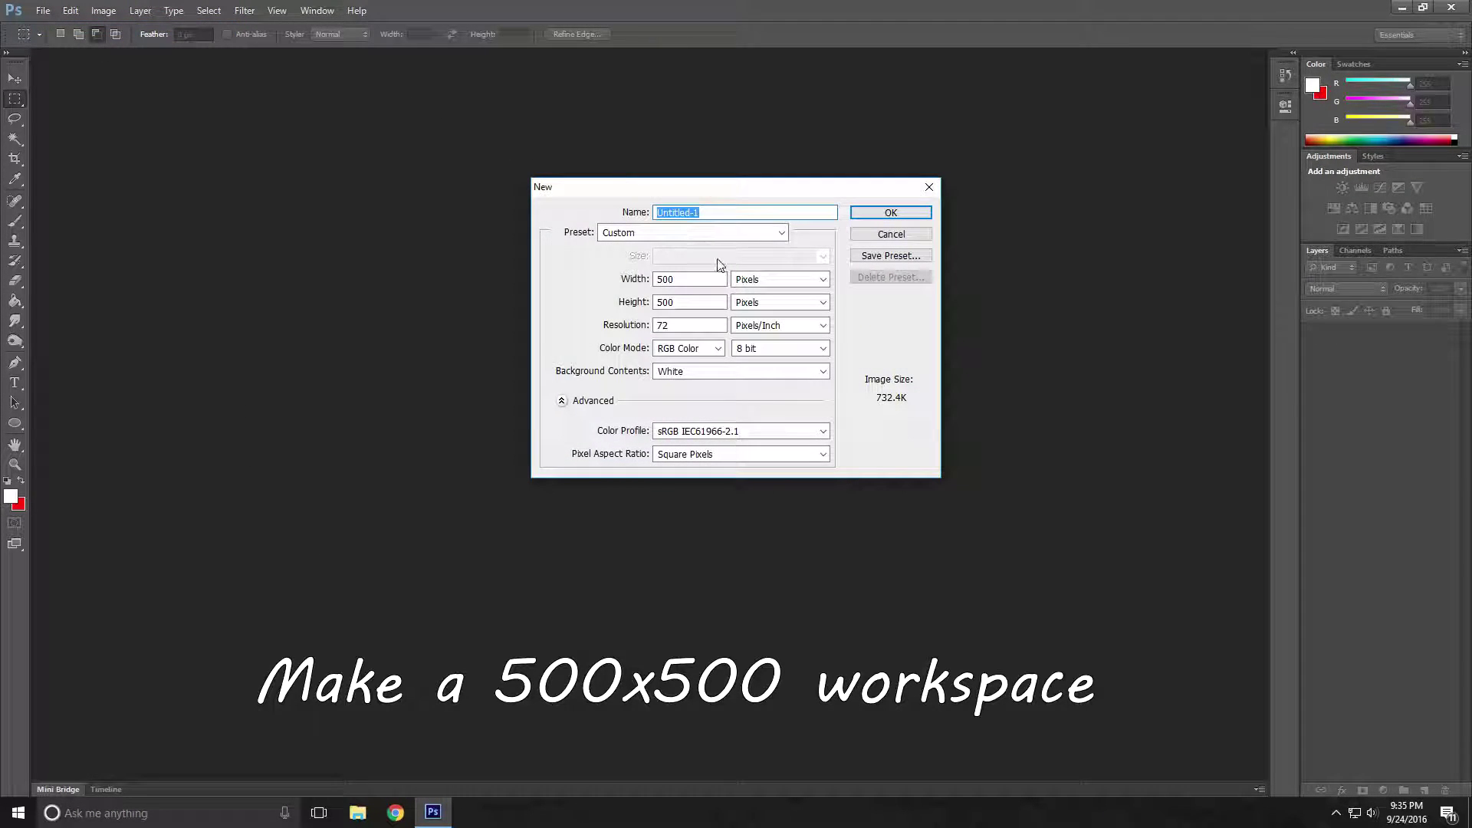
pyautogui.write('Logo')
pyautogui.doubleClick(698, 278)
pyautogui.click(695, 302)
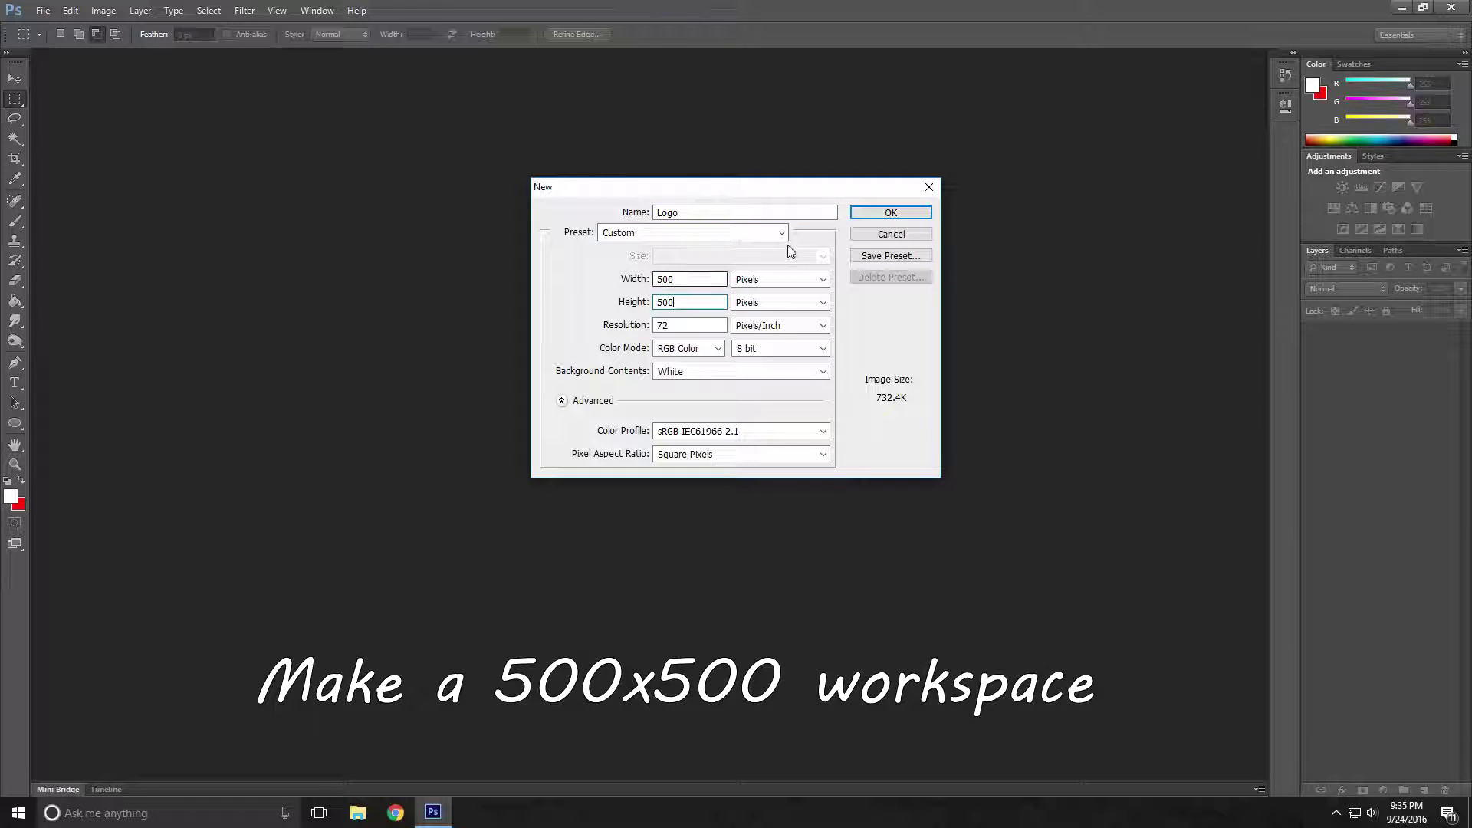
pyautogui.click(881, 216)
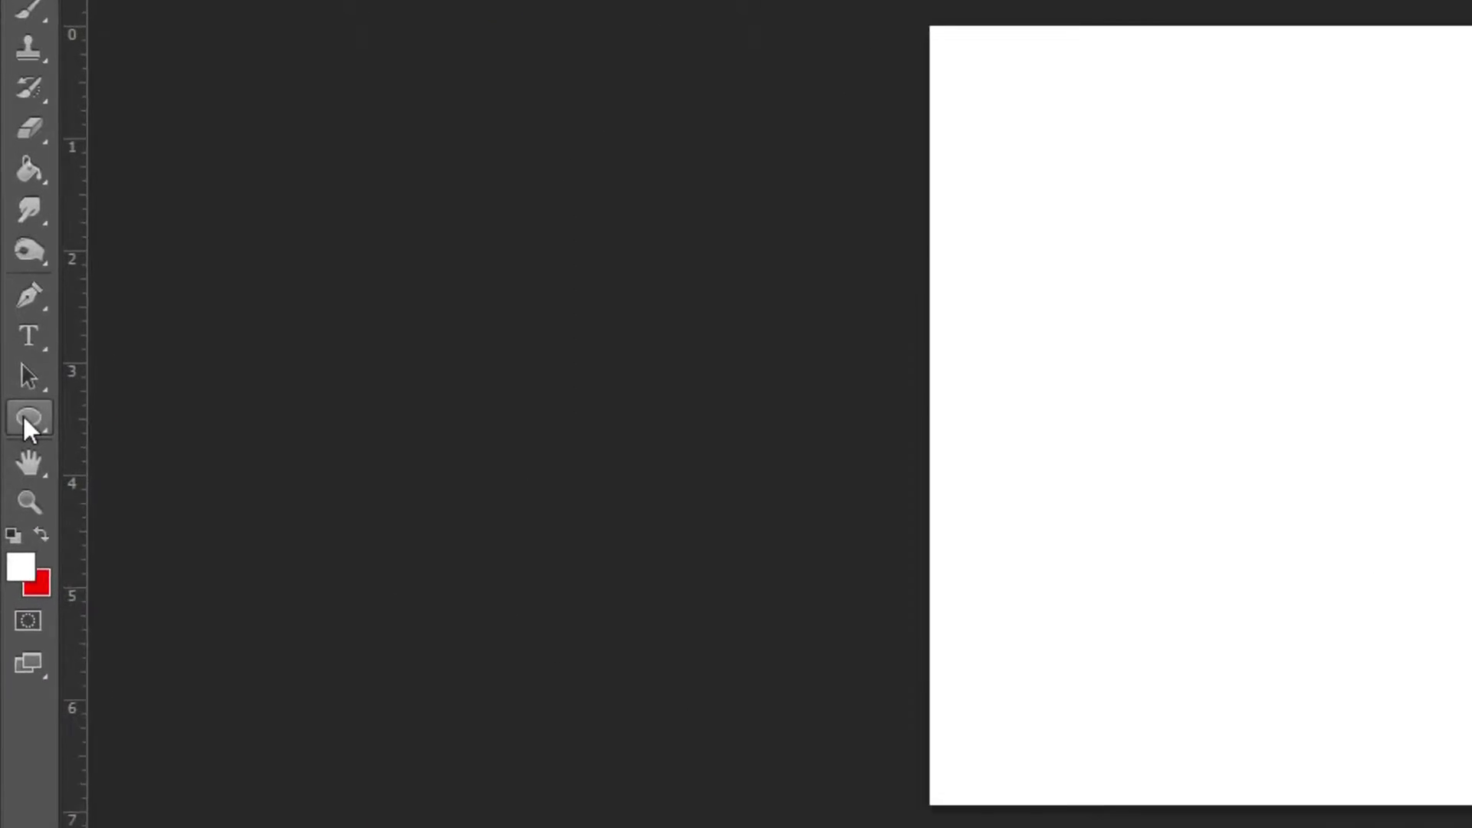
# Draw a white circle with a 3 pt black stroke as the Ellipse 1 shape layer.
pyautogui.rightClick(23, 417)
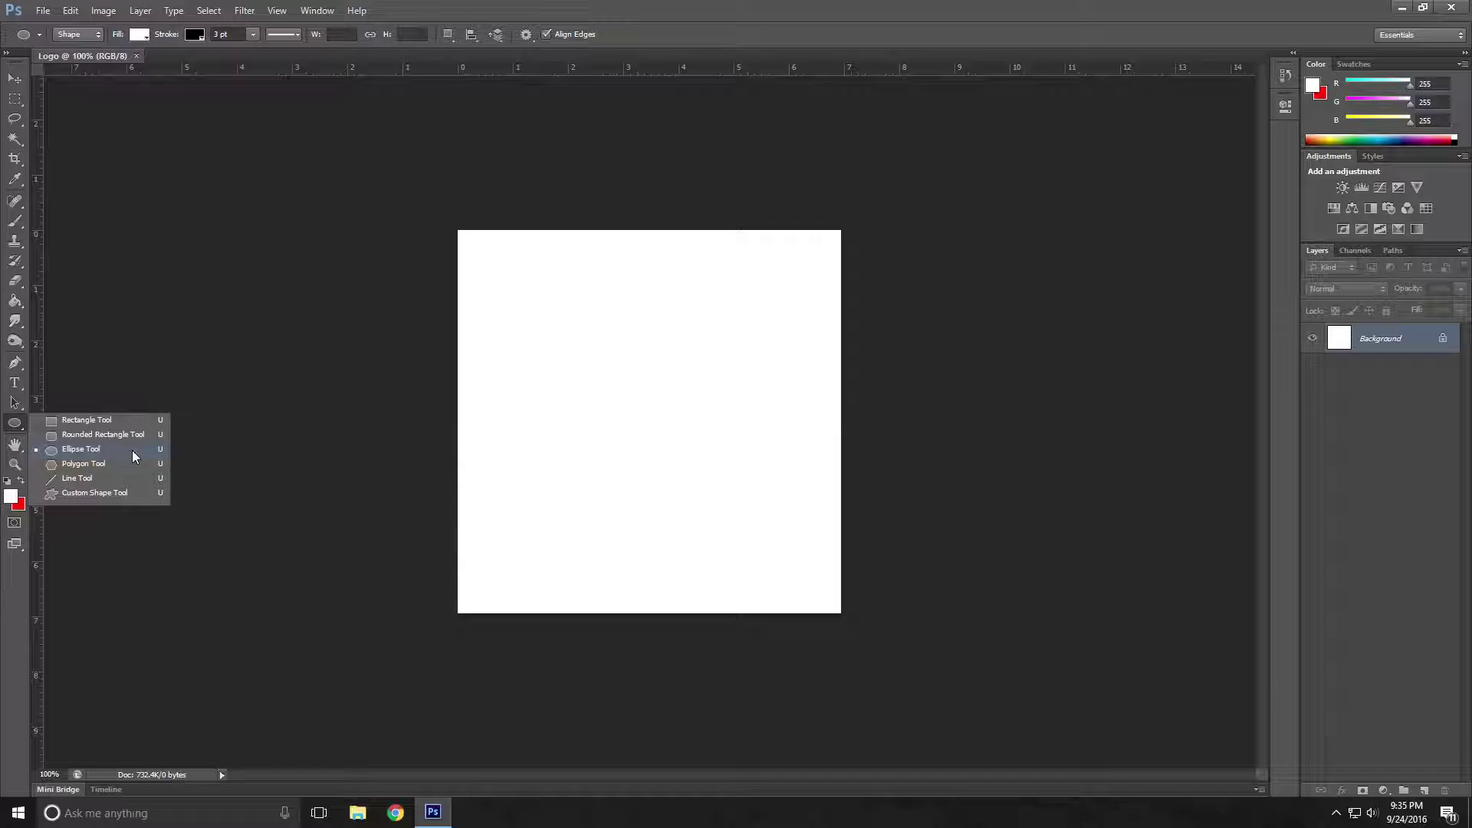
pyautogui.click(132, 450)
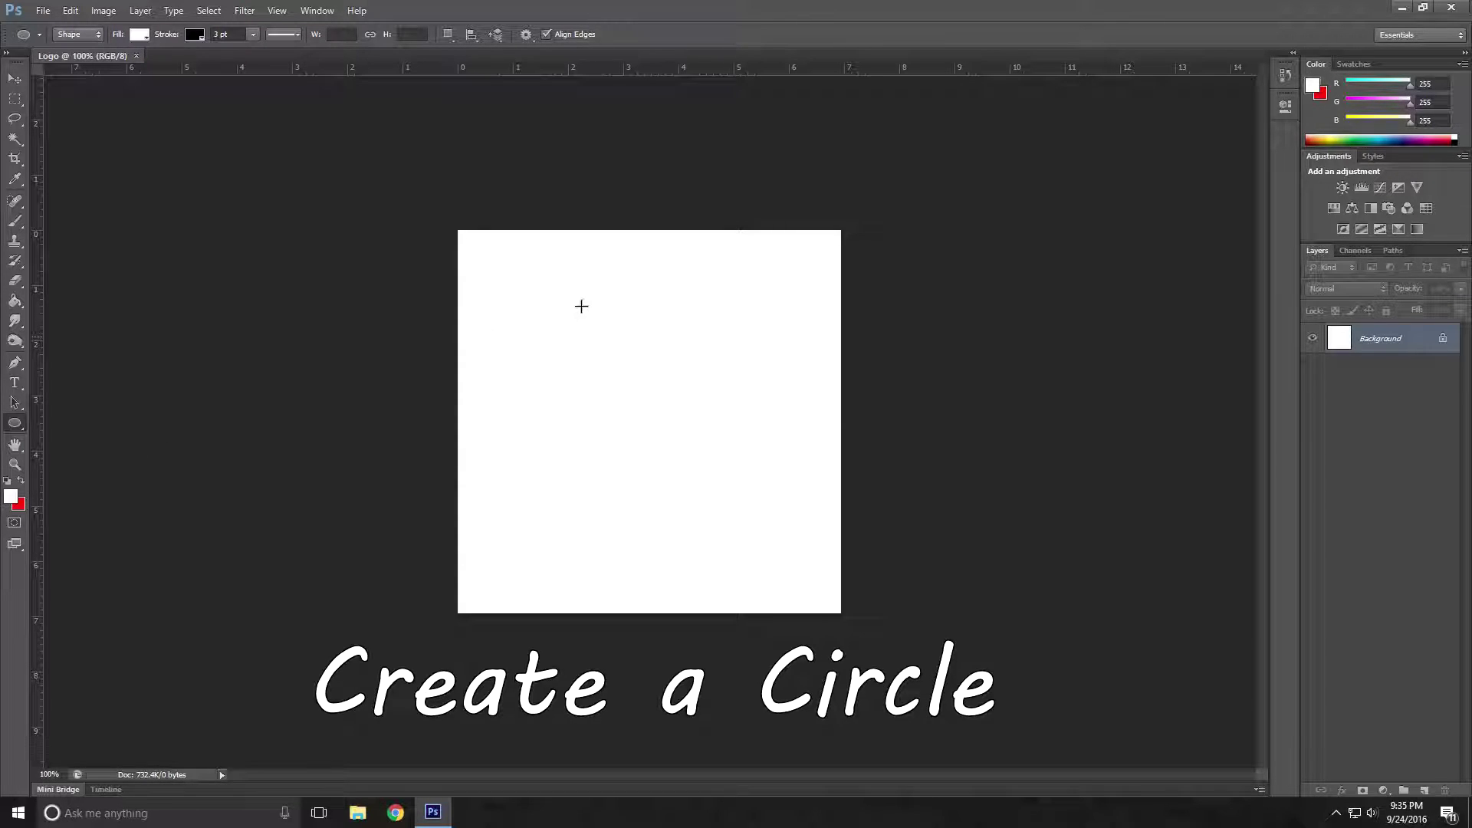
pyautogui.moveTo(551, 282); pyautogui.dragTo(803, 529)
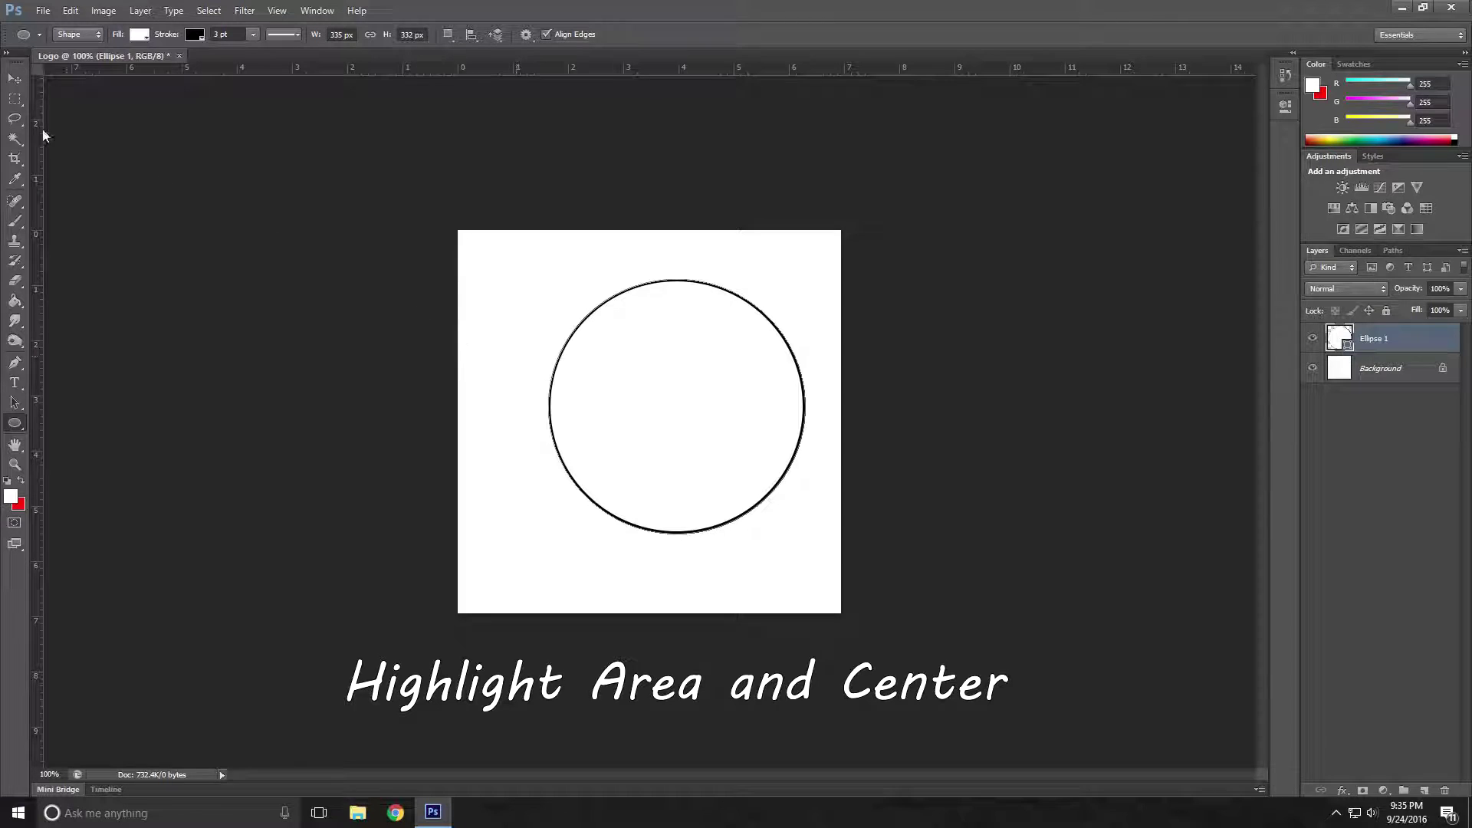
pyautogui.click(14, 101)
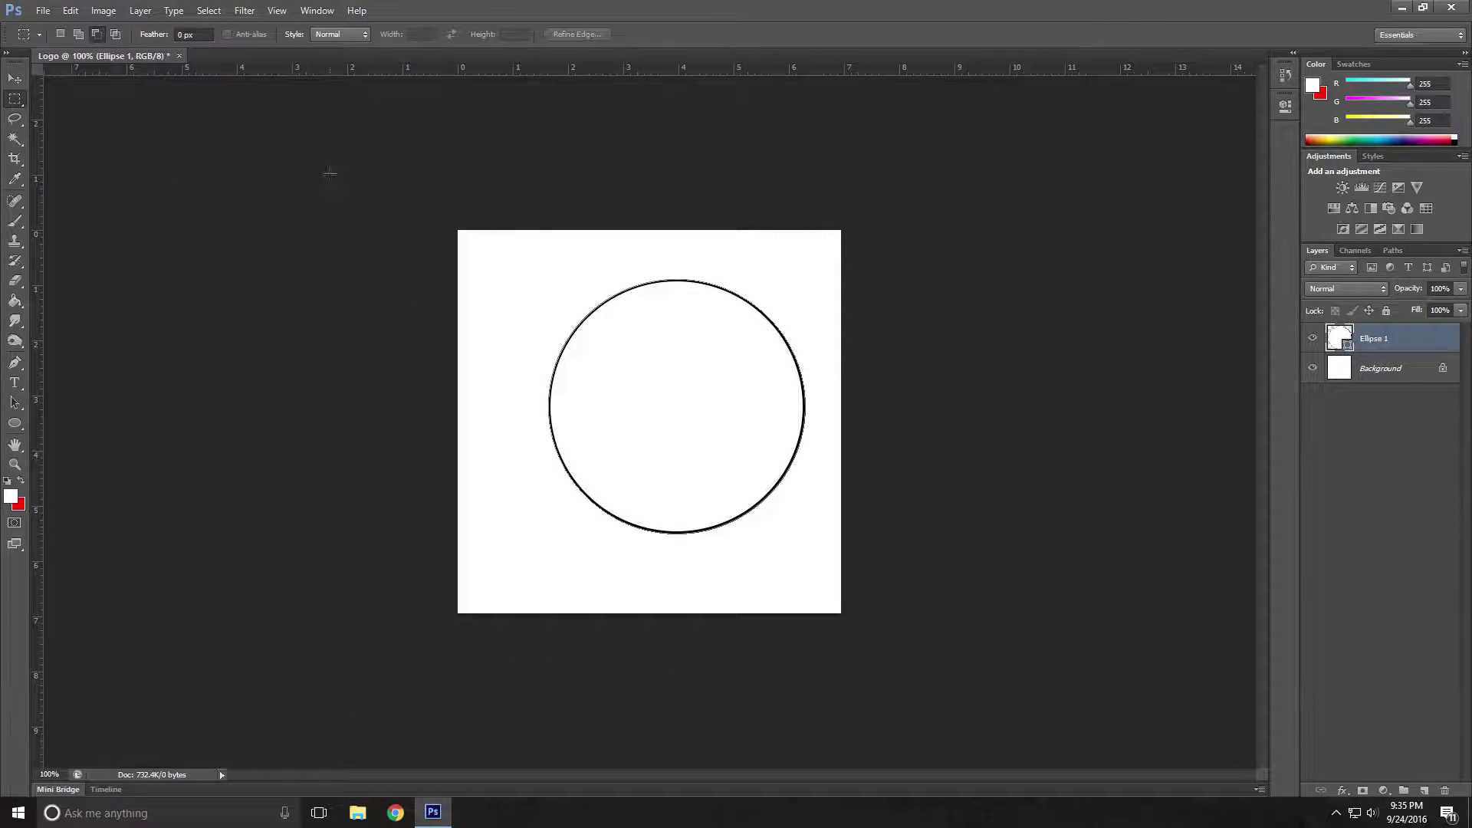
# Align the circle to the horizontal and vertical centre of the 500 × 500 canvas.
pyautogui.moveTo(458, 230); pyautogui.dragTo(844, 617)
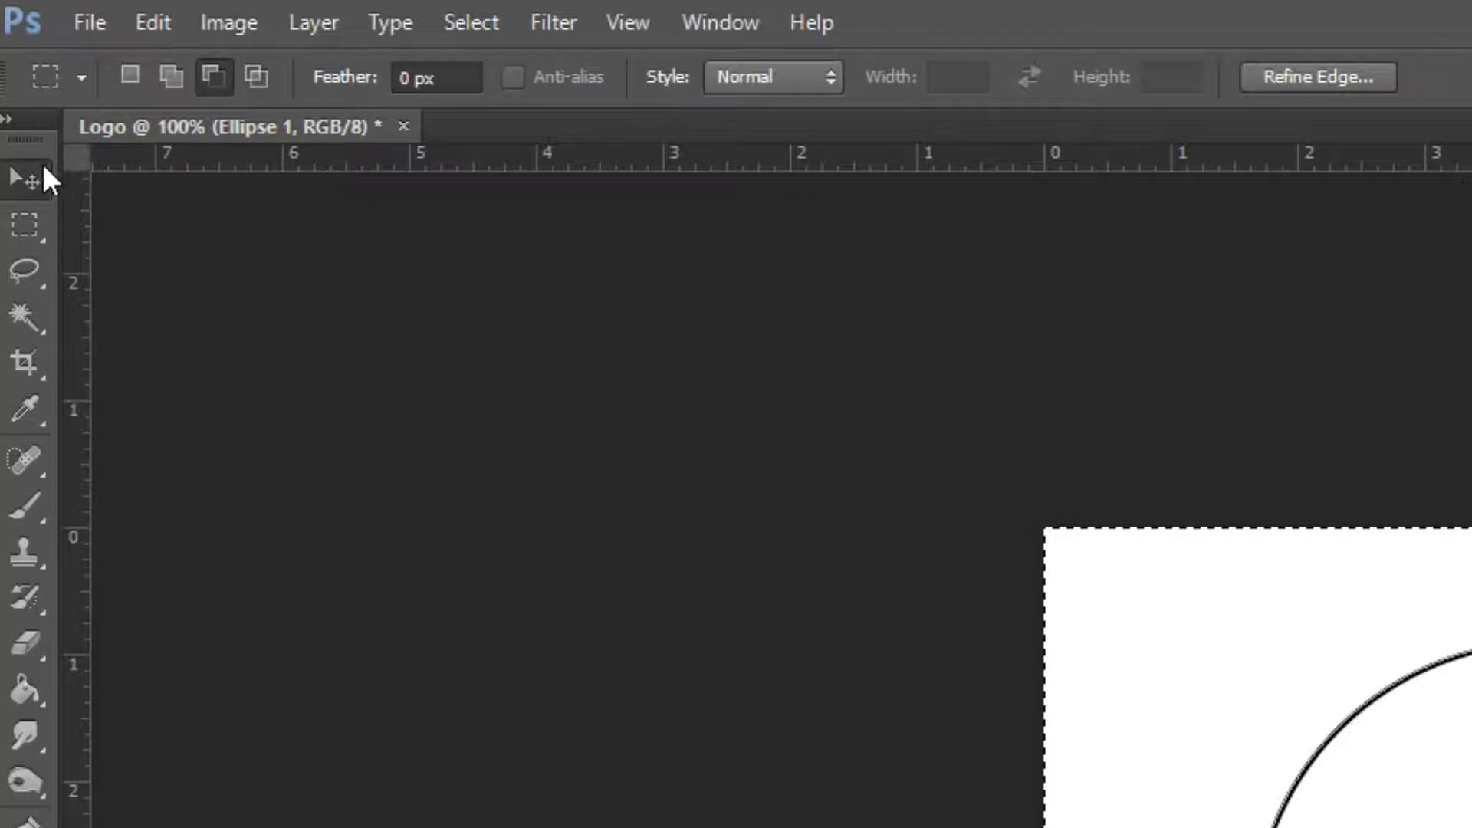
pyautogui.click(27, 178)
pyautogui.click(873, 77)
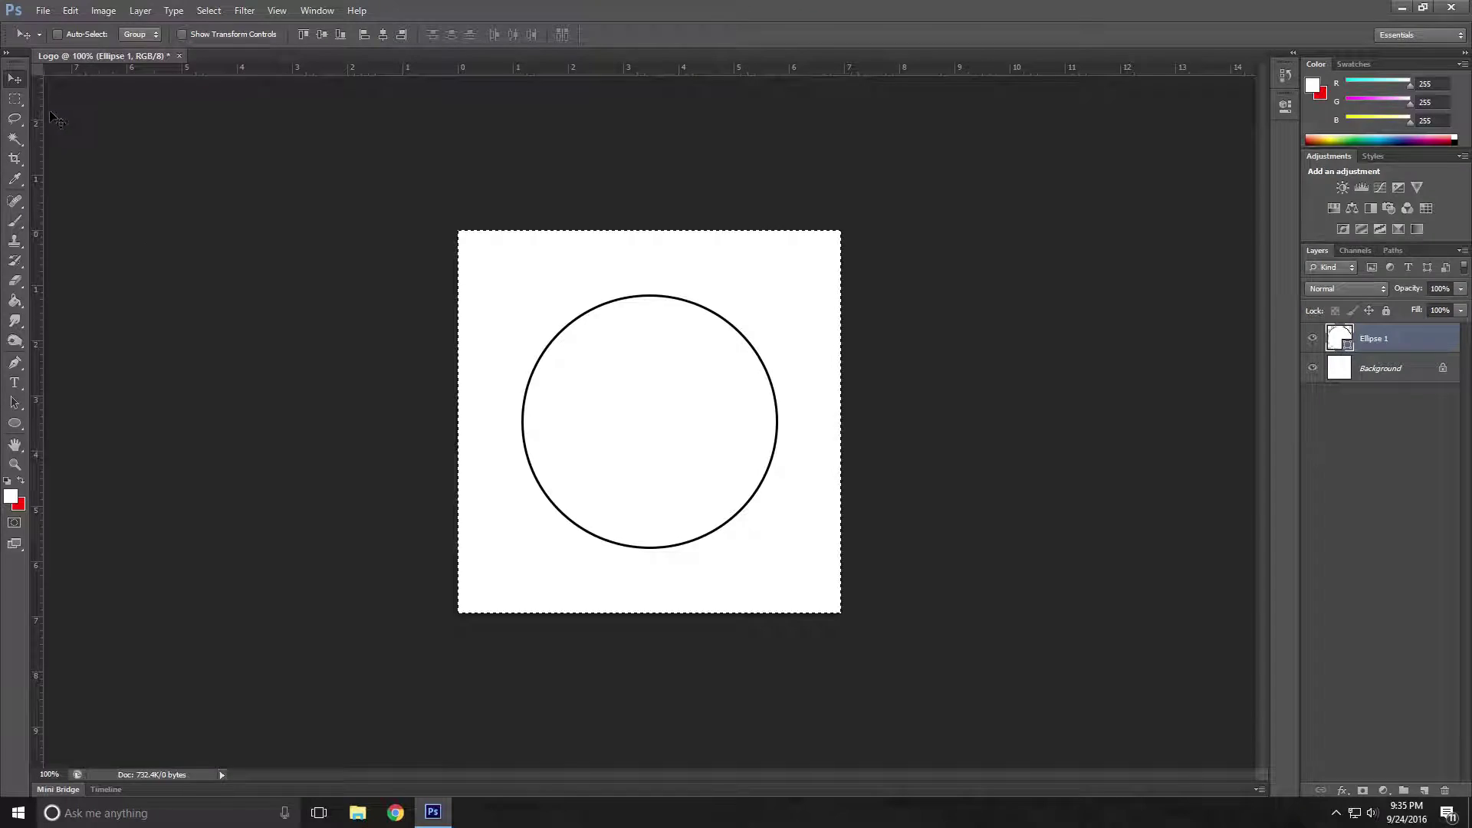
pyautogui.hotkey('ctrl', 'd')
# Type the KT letters inside the circle and colour the text black.
pyautogui.click(14, 382)
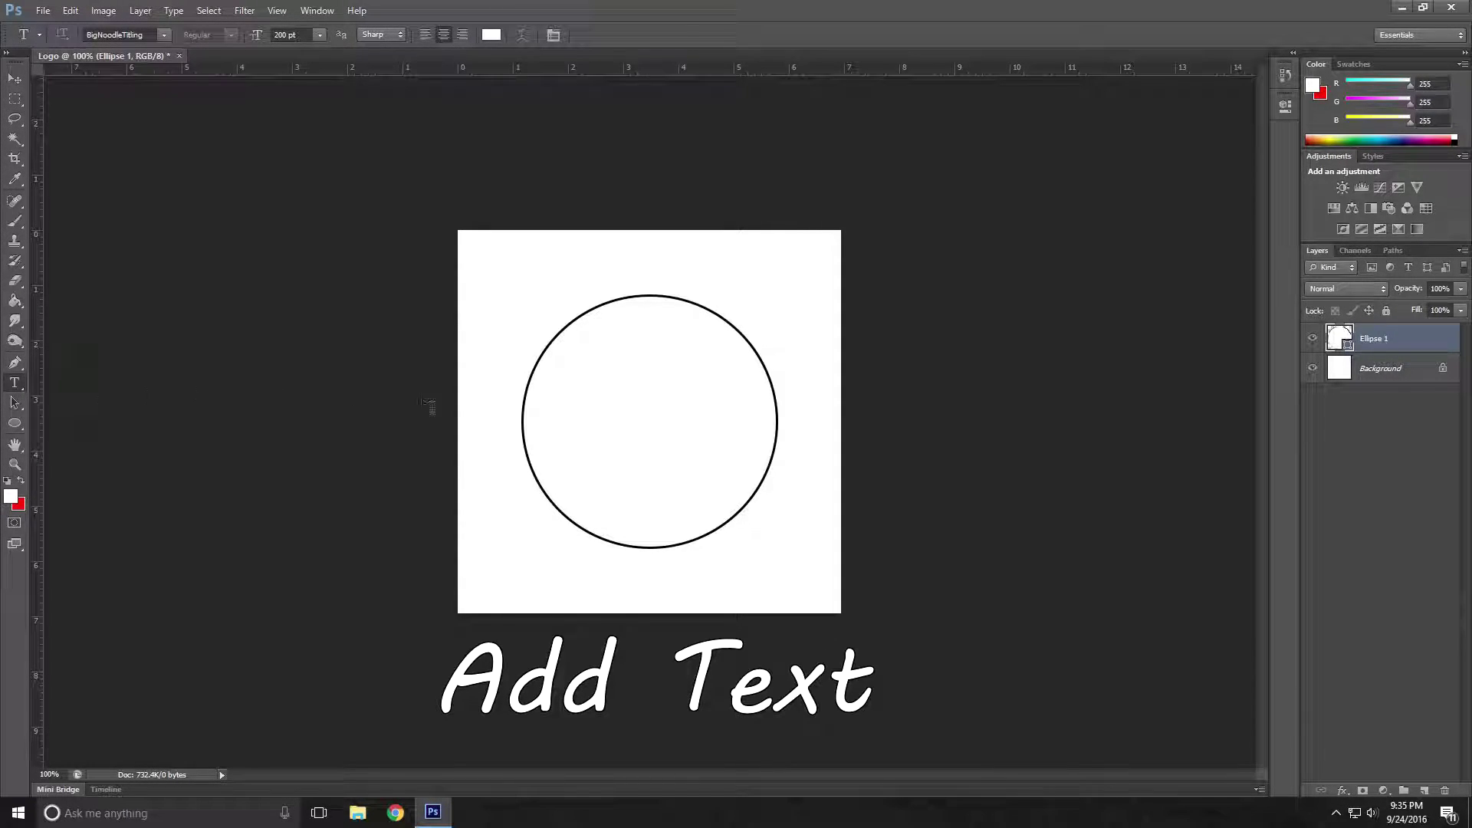
pyautogui.click(620, 451)
pyautogui.write('LO')
pyautogui.hotkey('ctrl', 'a')
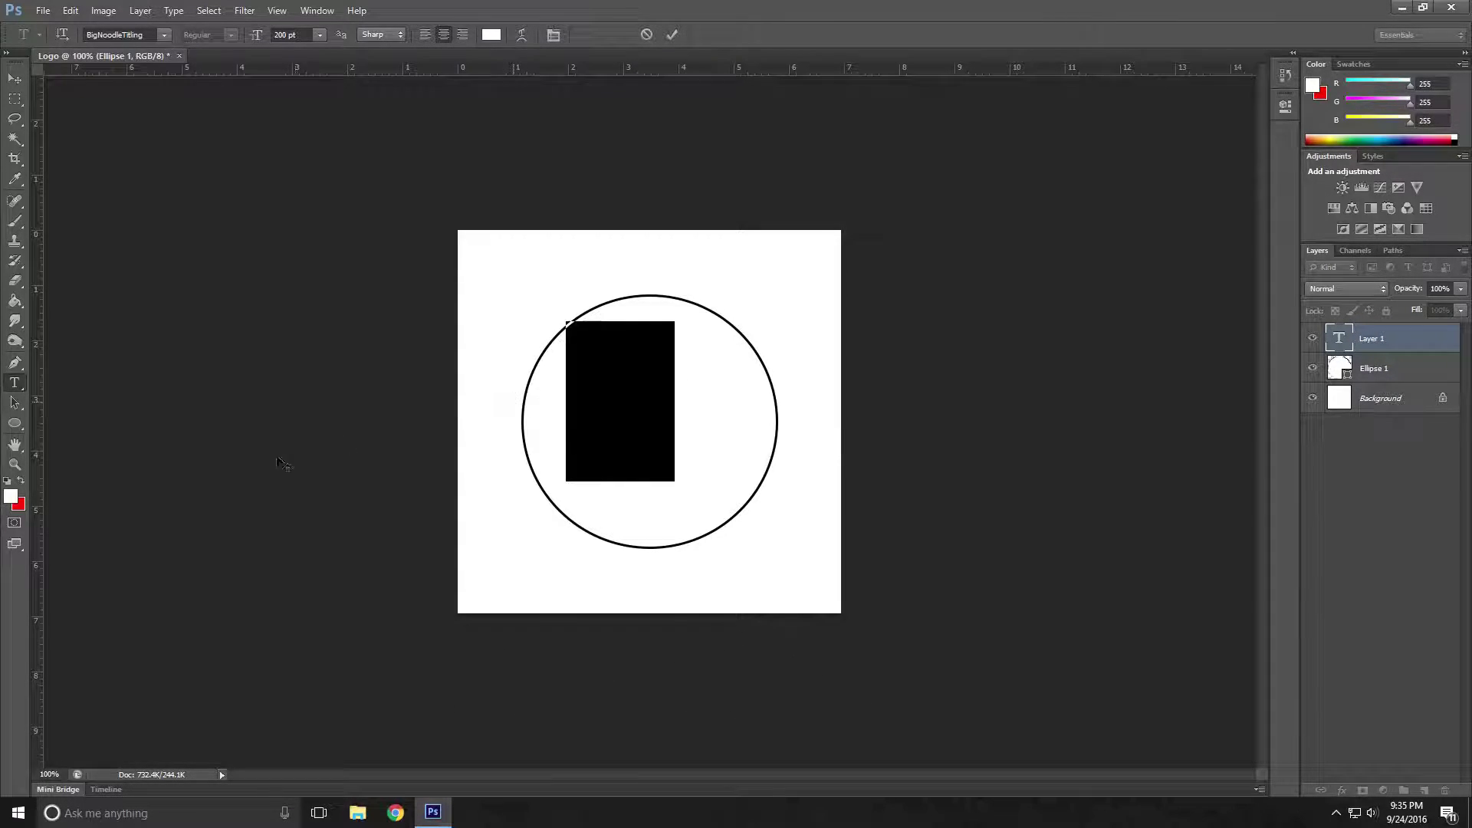
pyautogui.click(10, 497)
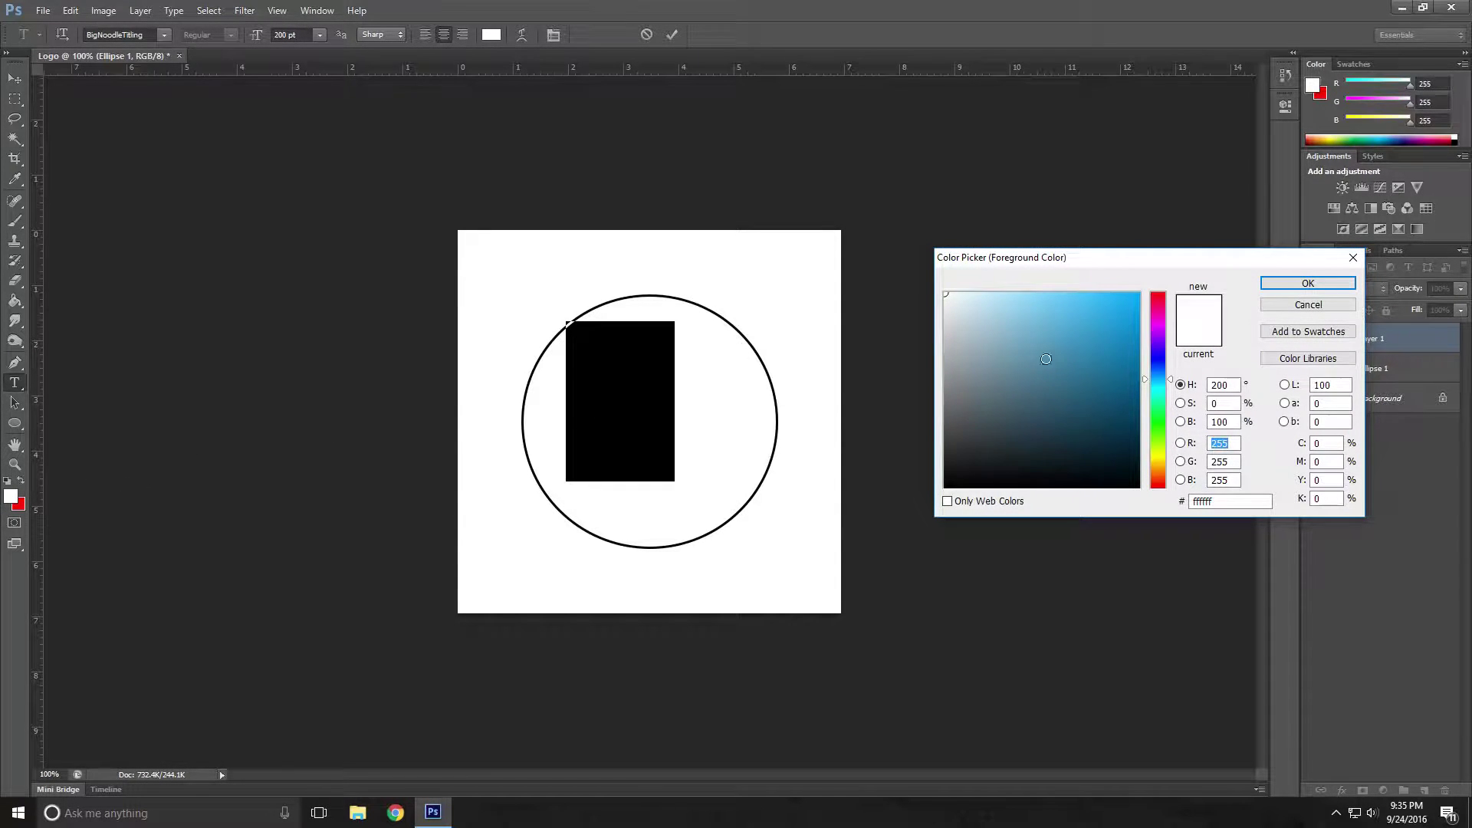
pyautogui.moveTo(1047, 359); pyautogui.dragTo(878, 510)
pyautogui.click(1308, 283)
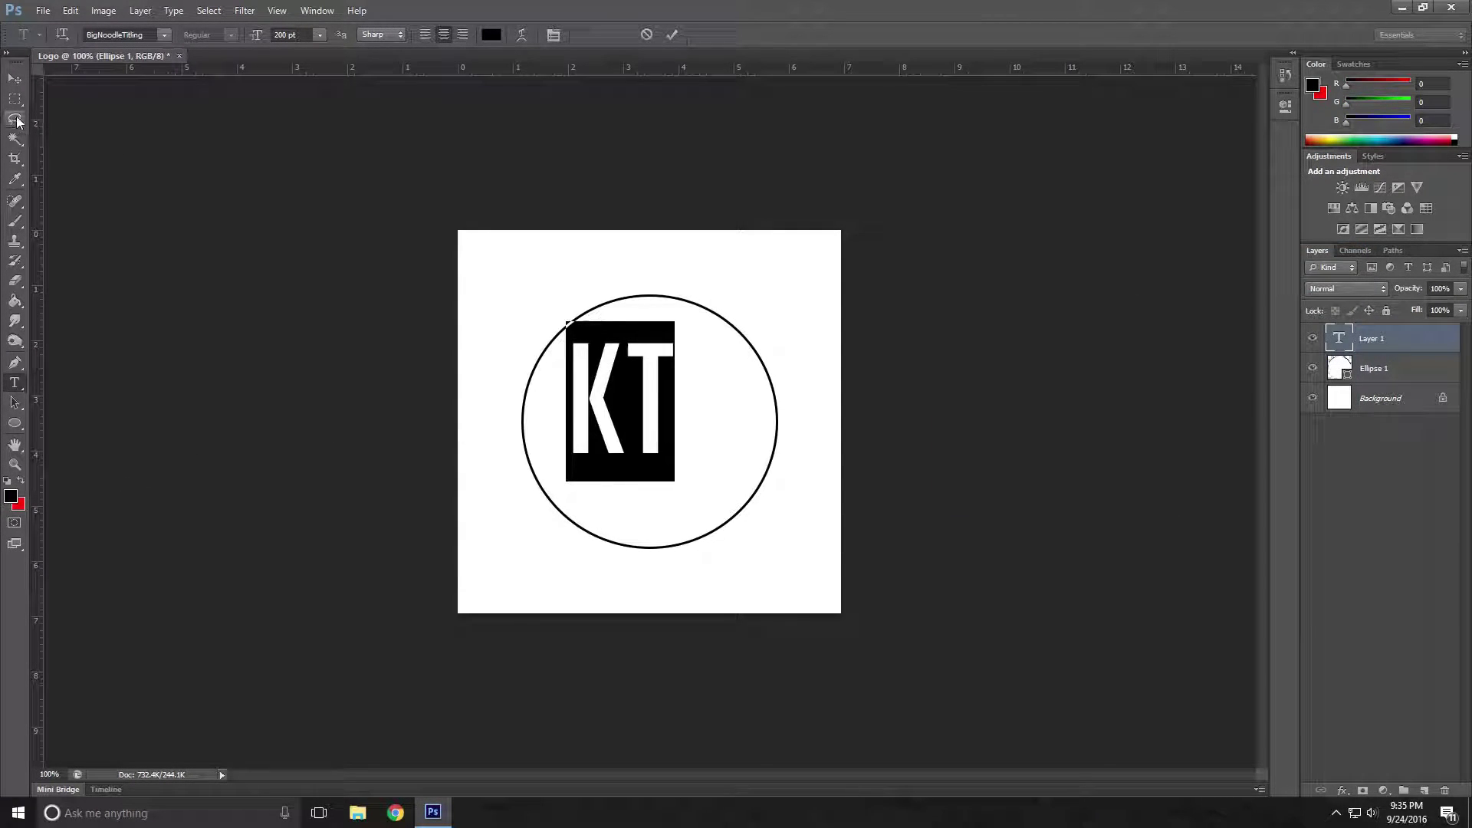
# Move the KT text toward the circle's centre and select the whole canvas.
pyautogui.click(15, 78)
pyautogui.moveTo(657, 388); pyautogui.dragTo(681, 412)
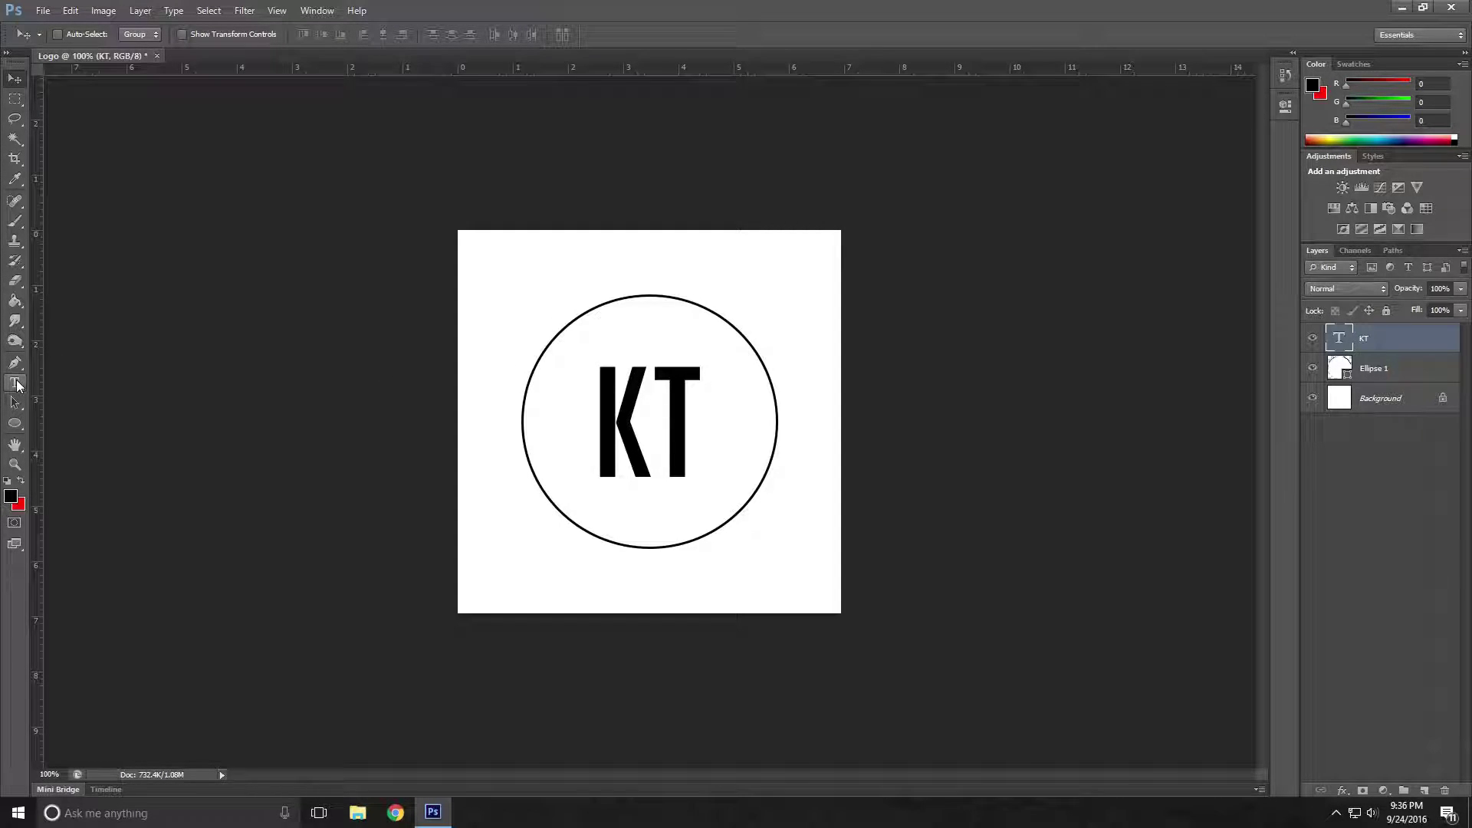
pyautogui.click(15, 99)
pyautogui.moveTo(458, 230); pyautogui.dragTo(1001, 675)
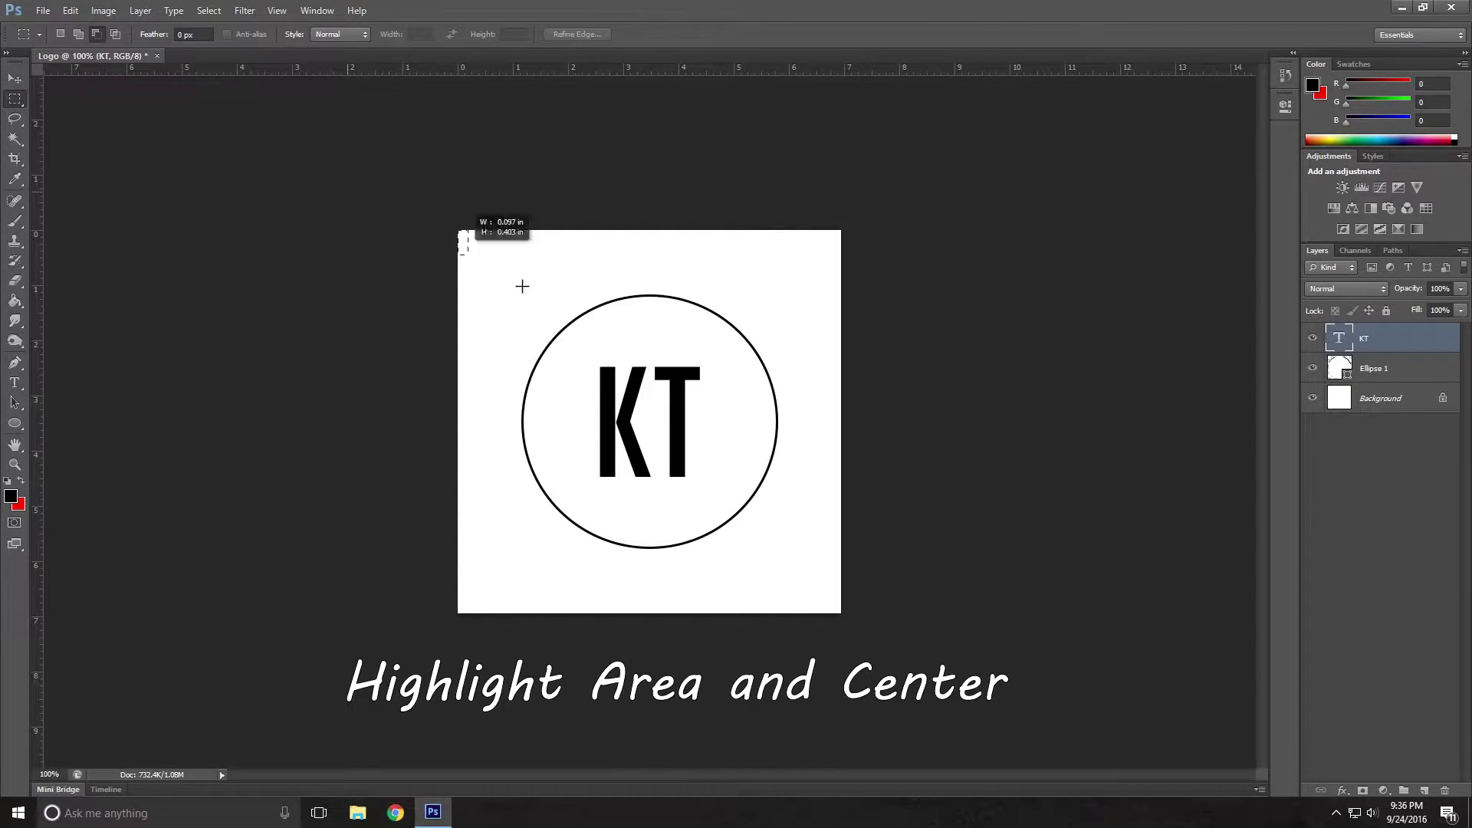
# Align the KT text to the canvas centre and clear the selection.
pyautogui.click(14, 79)
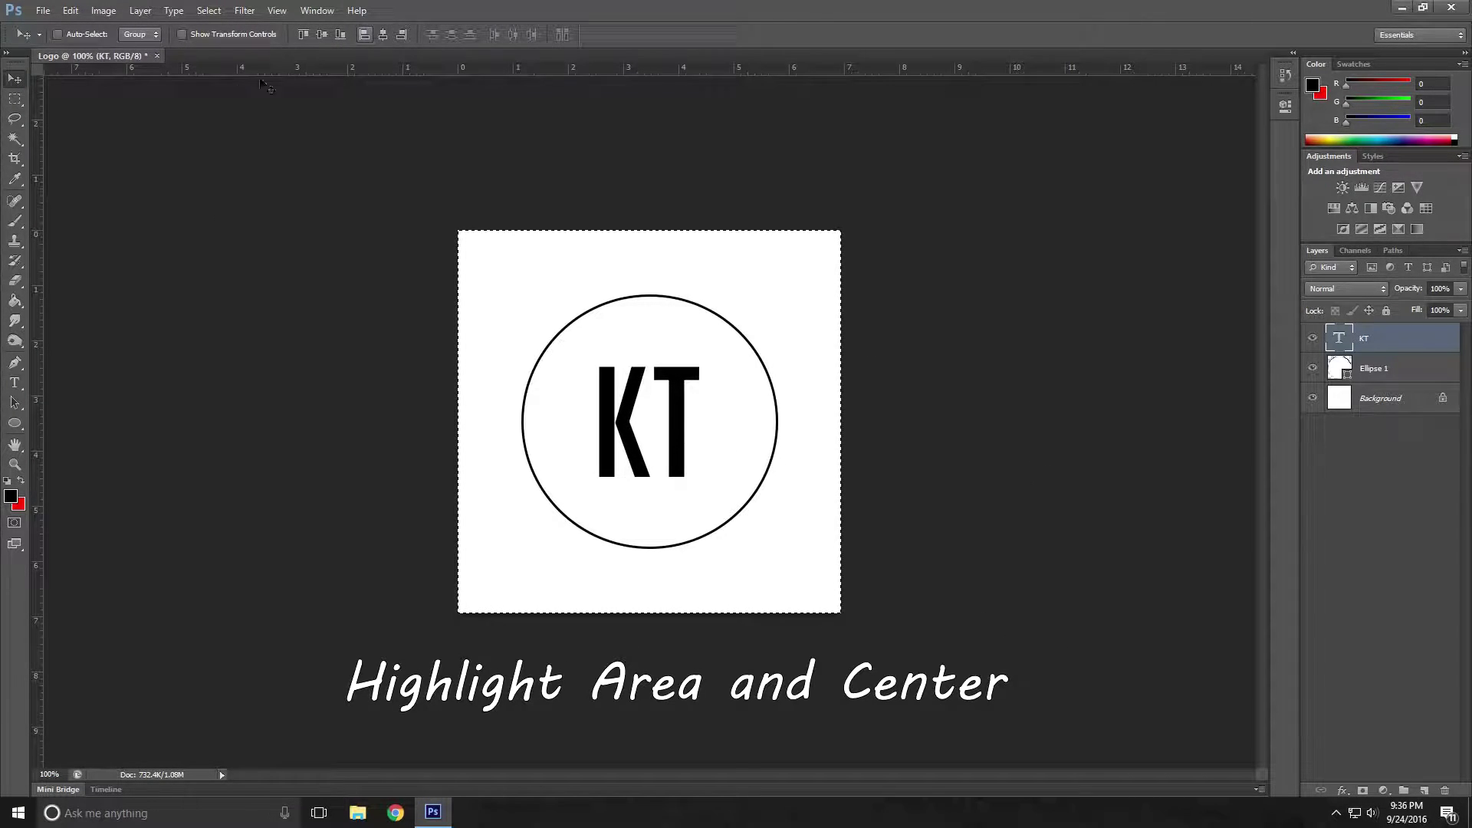
pyautogui.click(15, 99)
pyautogui.click(215, 189)
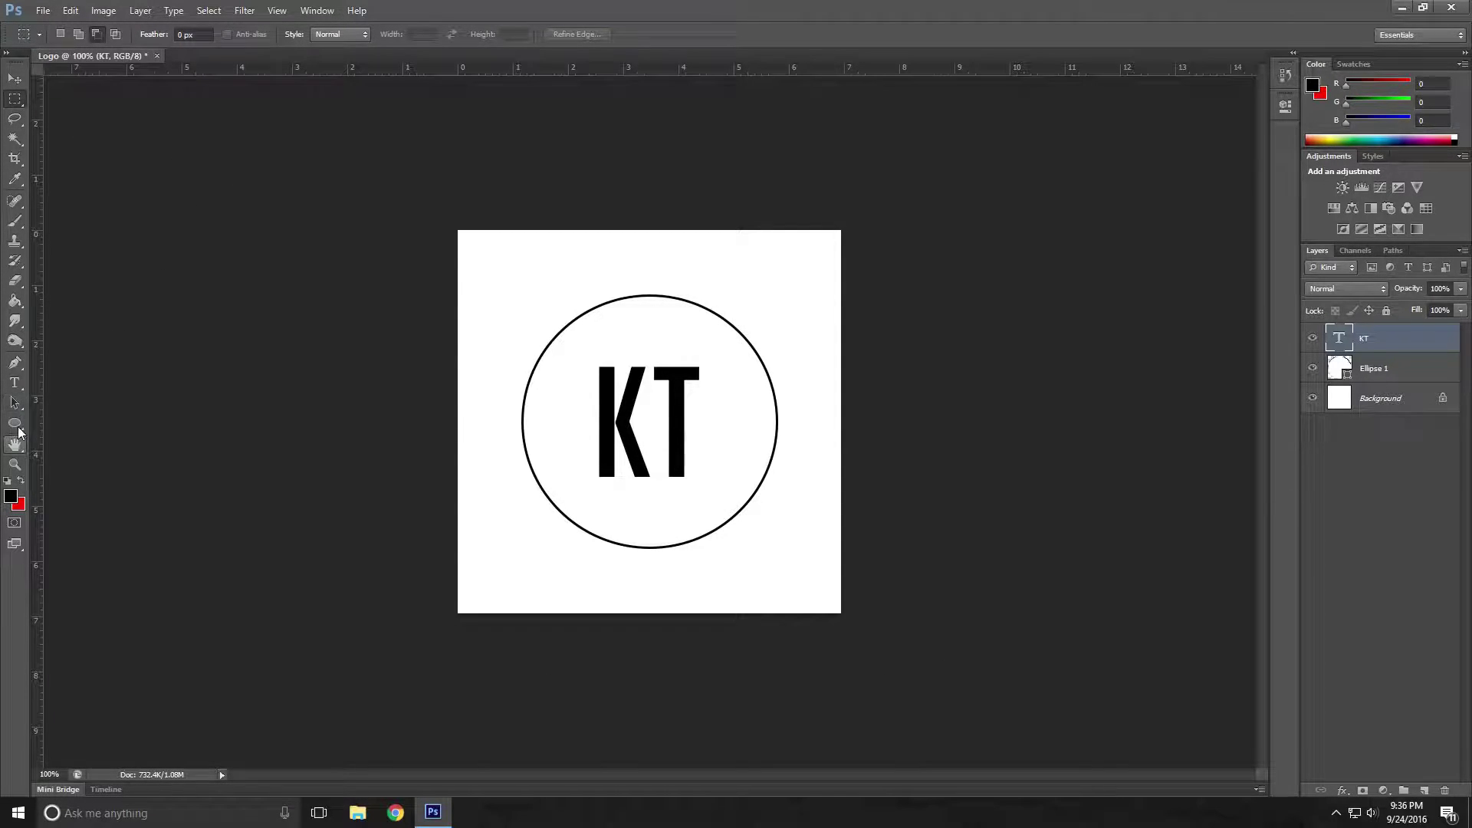
pyautogui.click(15, 382)
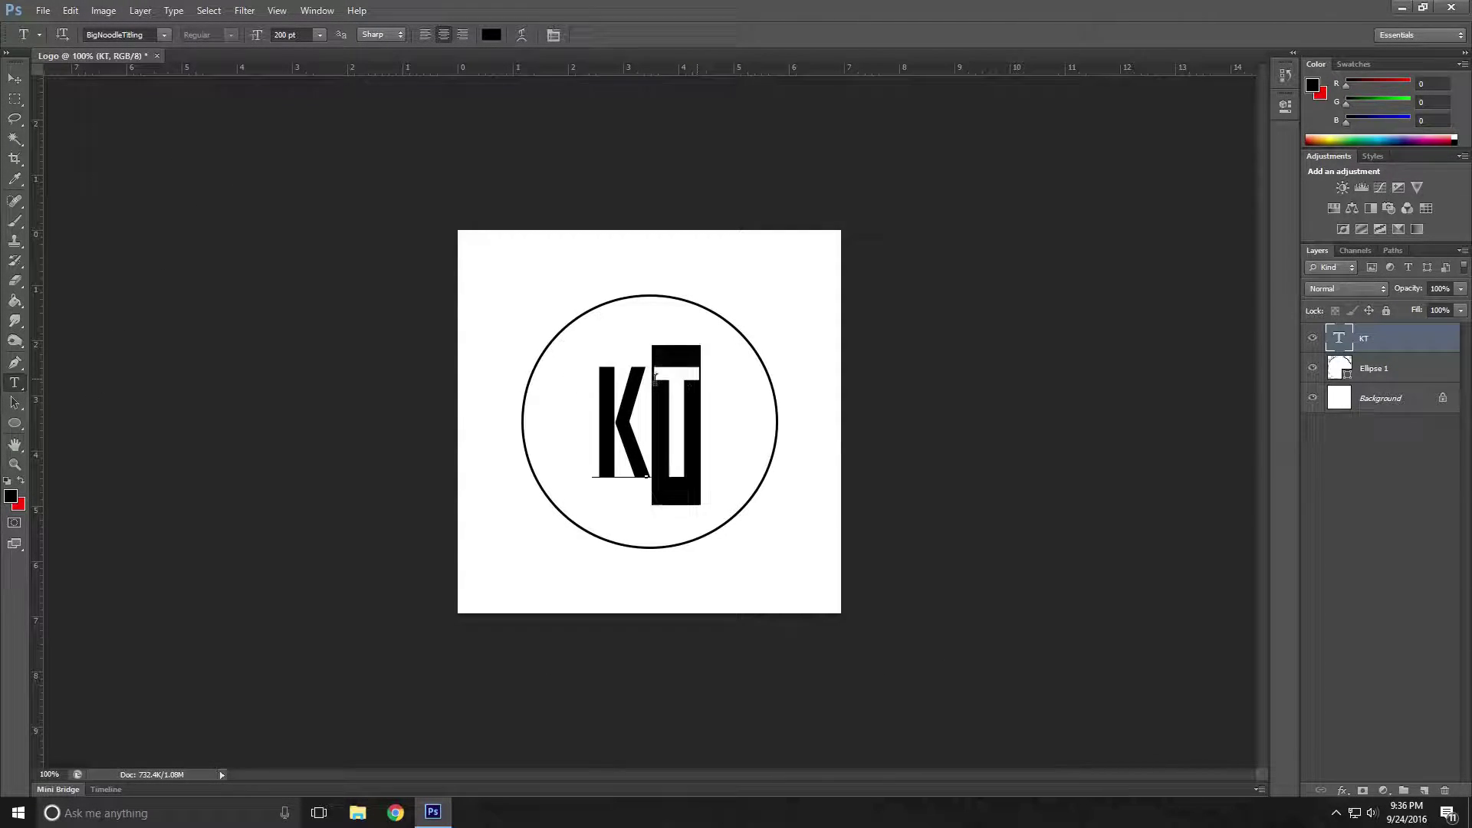
# Change the KT font, trying Brush Script Std and settling on H74 Corpse Paint.
pyautogui.moveTo(691, 375); pyautogui.dragTo(587, 375)
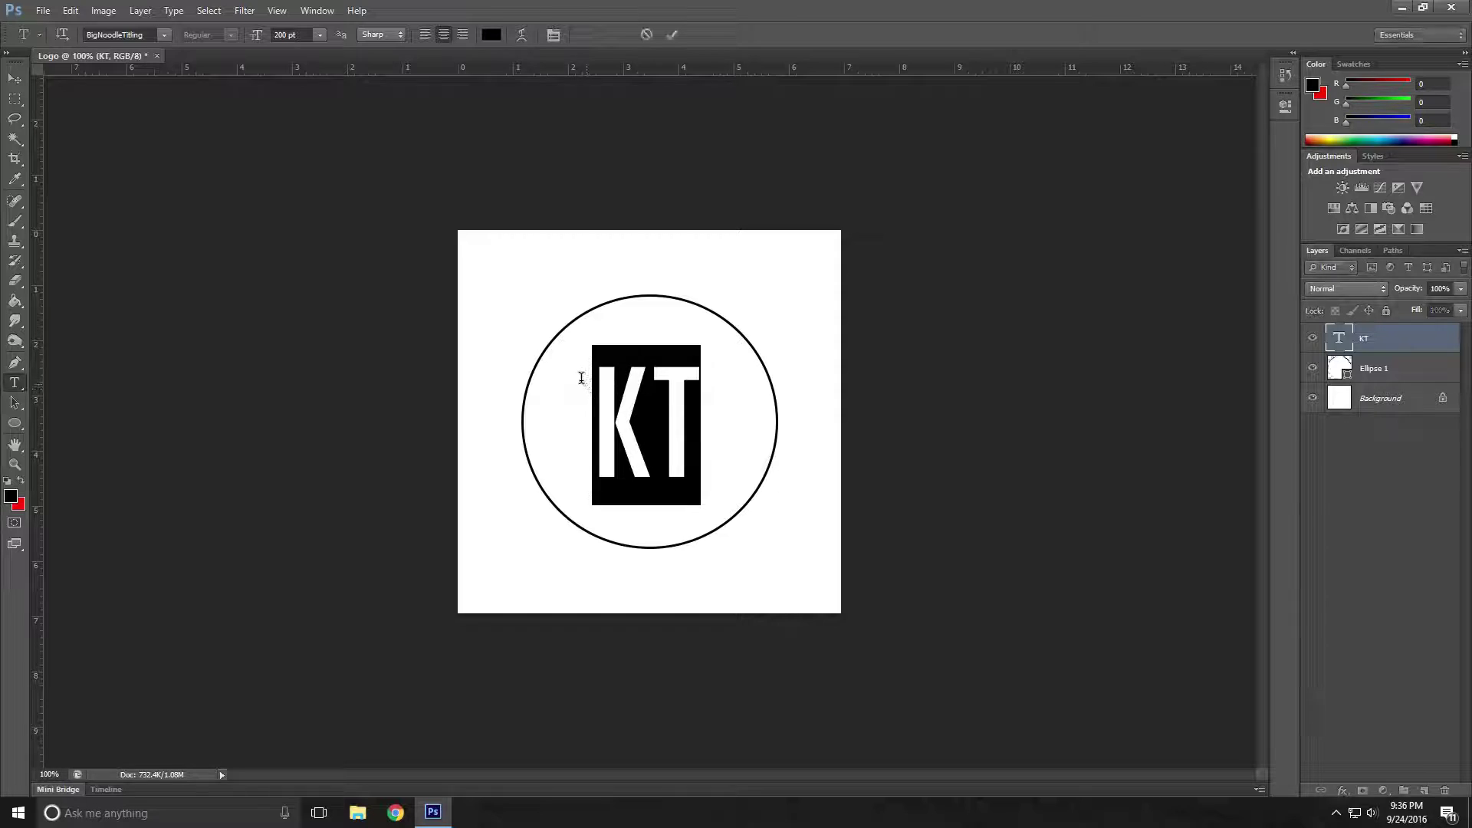
pyautogui.click(165, 39)
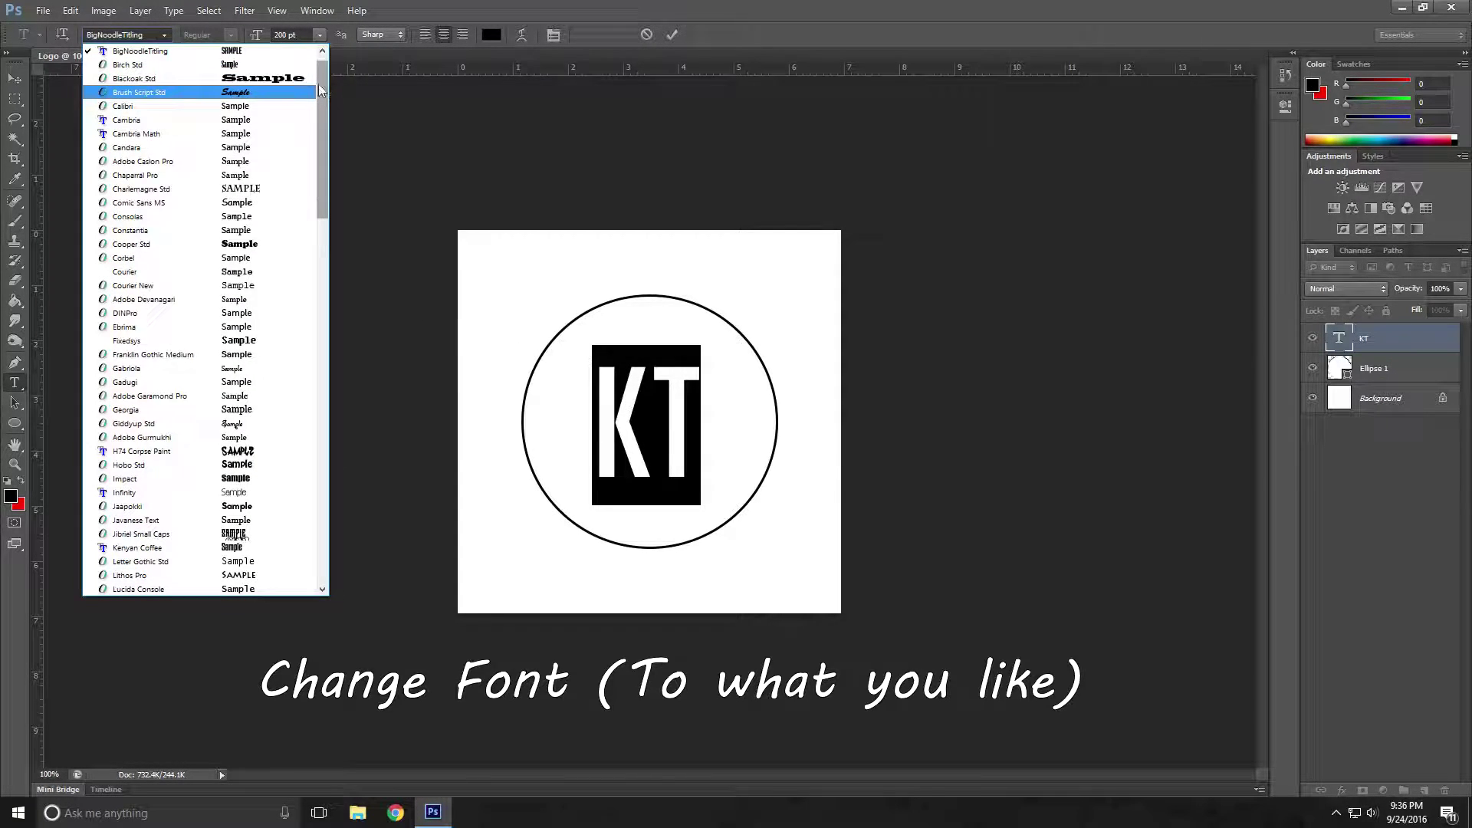
pyautogui.click(310, 92)
pyautogui.click(164, 34)
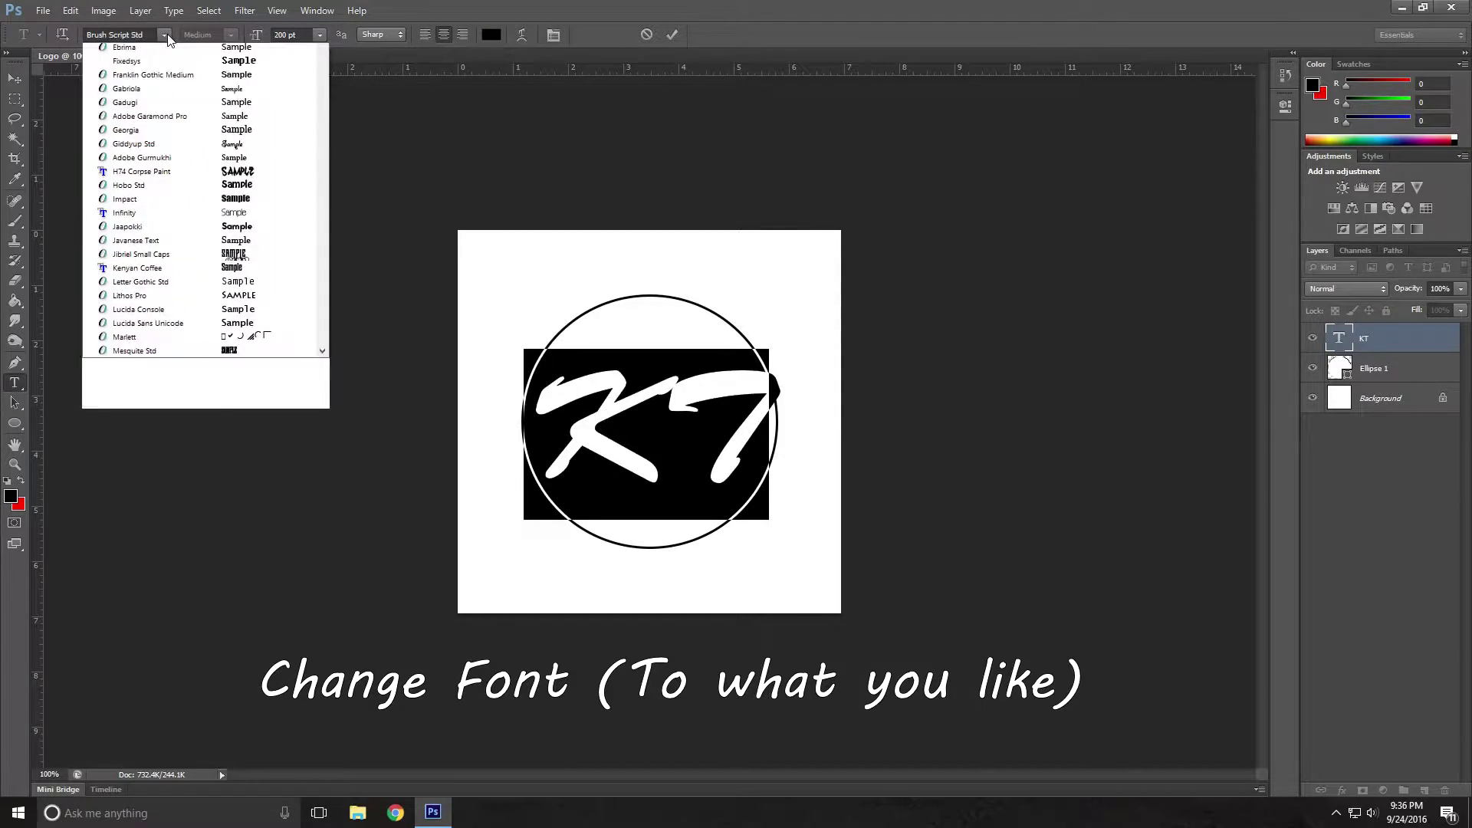
pyautogui.moveTo(323, 153); pyautogui.dragTo(319, 208)
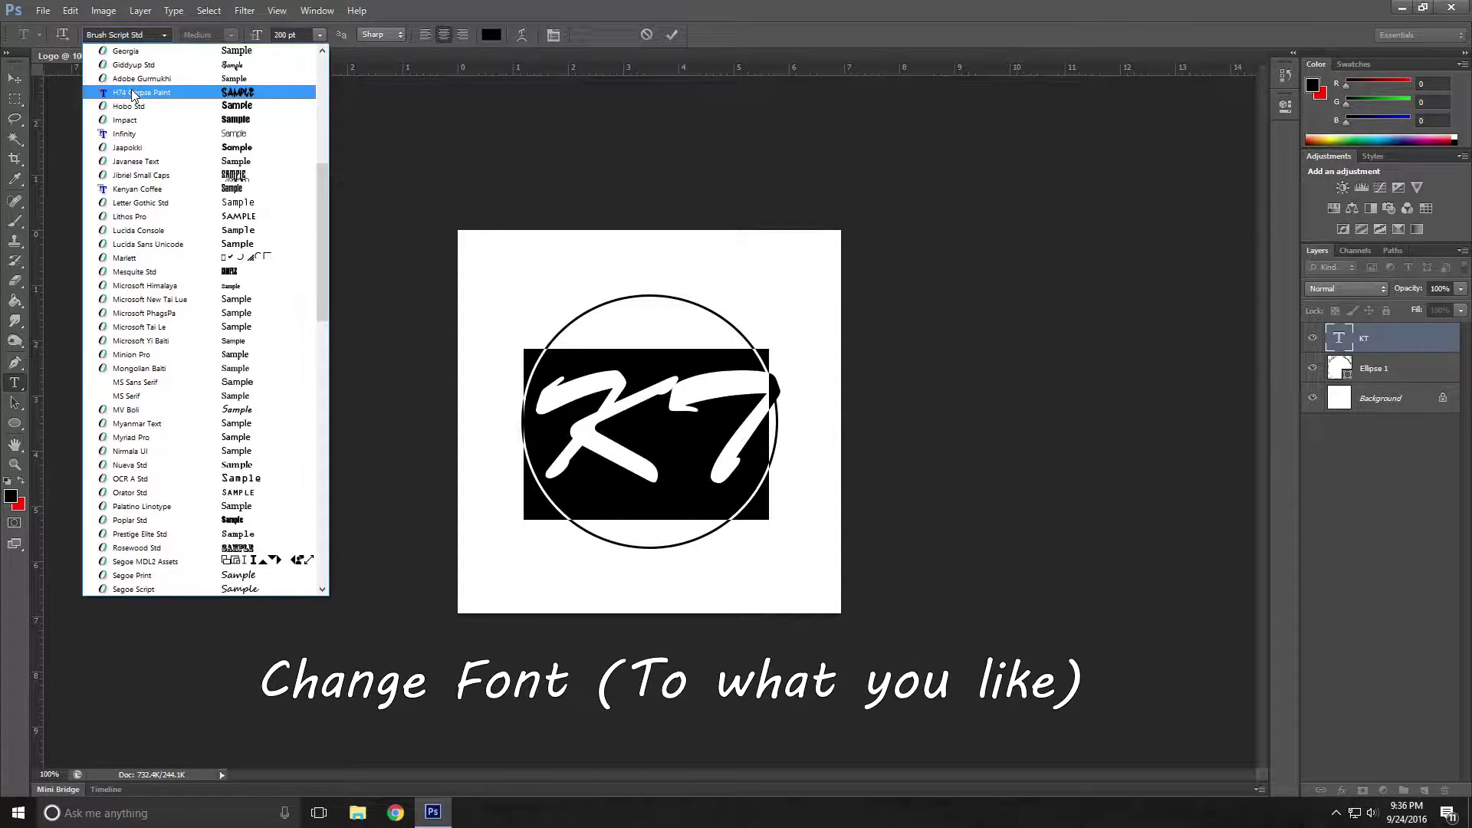
pyautogui.click(231, 93)
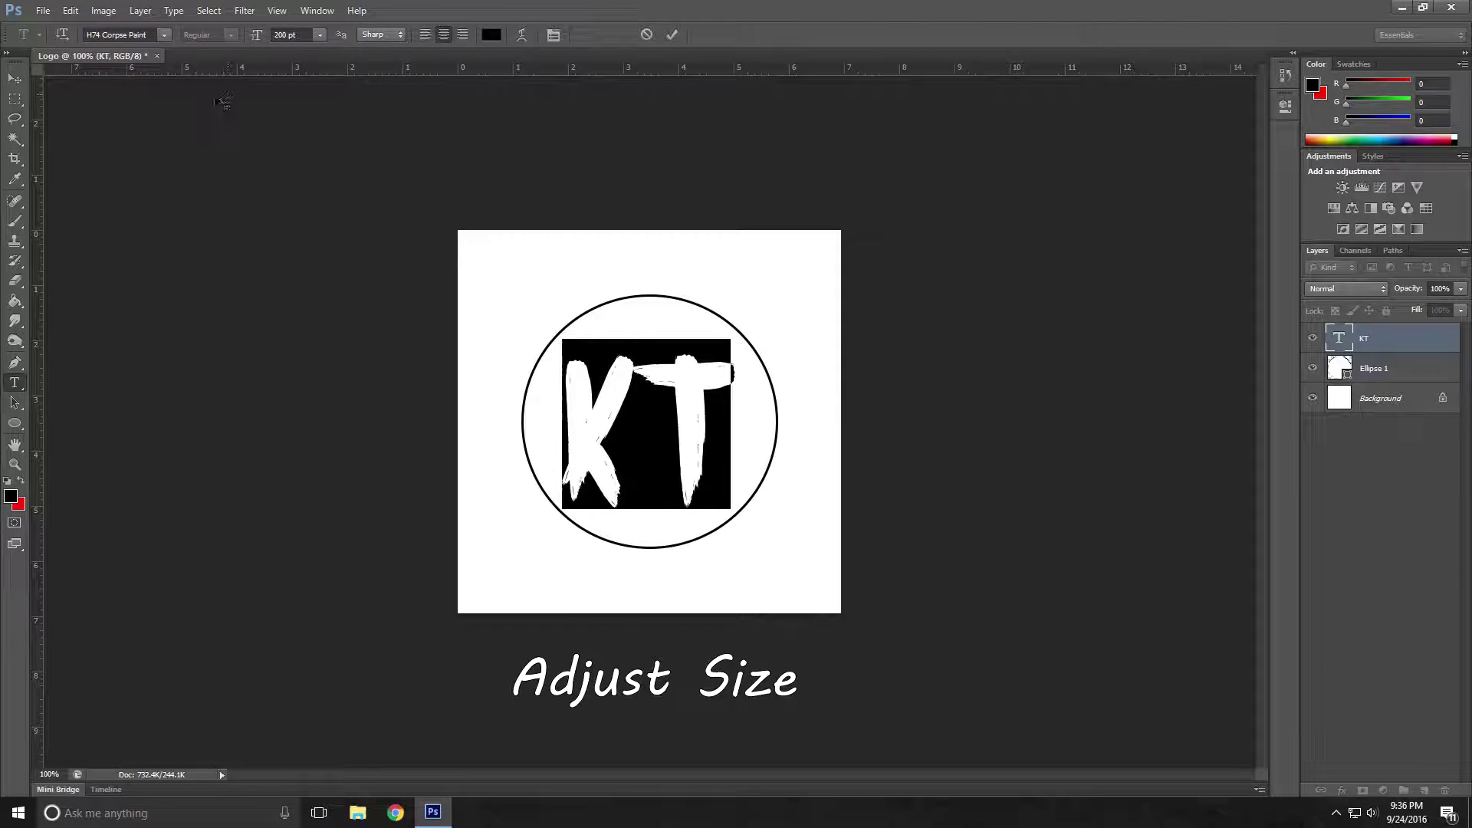
# Set the KT text size to 175 pt, commit it, and select the whole canvas.
pyautogui.click(298, 33)
pyautogui.write('175')
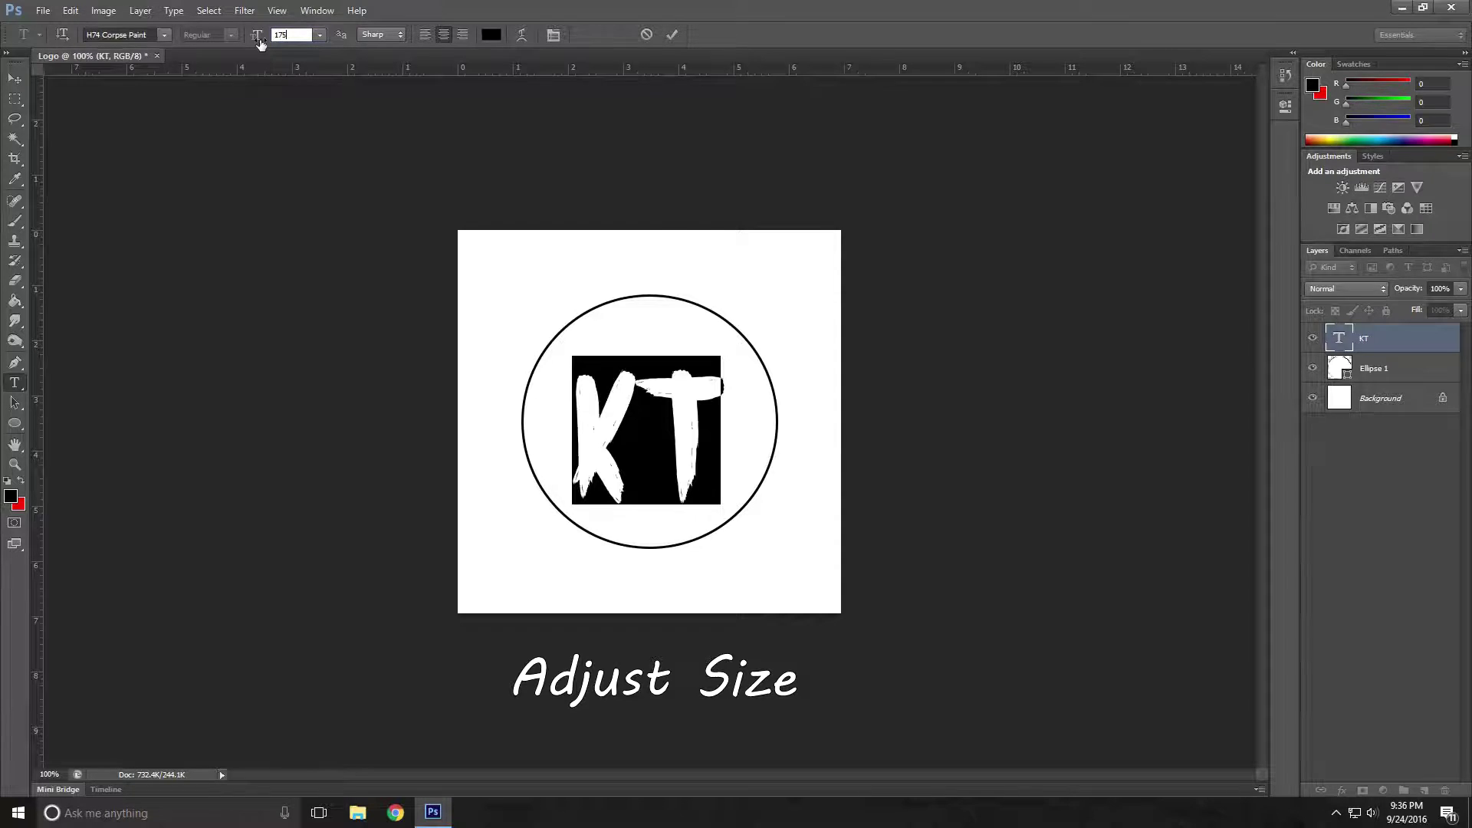
pyautogui.click(14, 78)
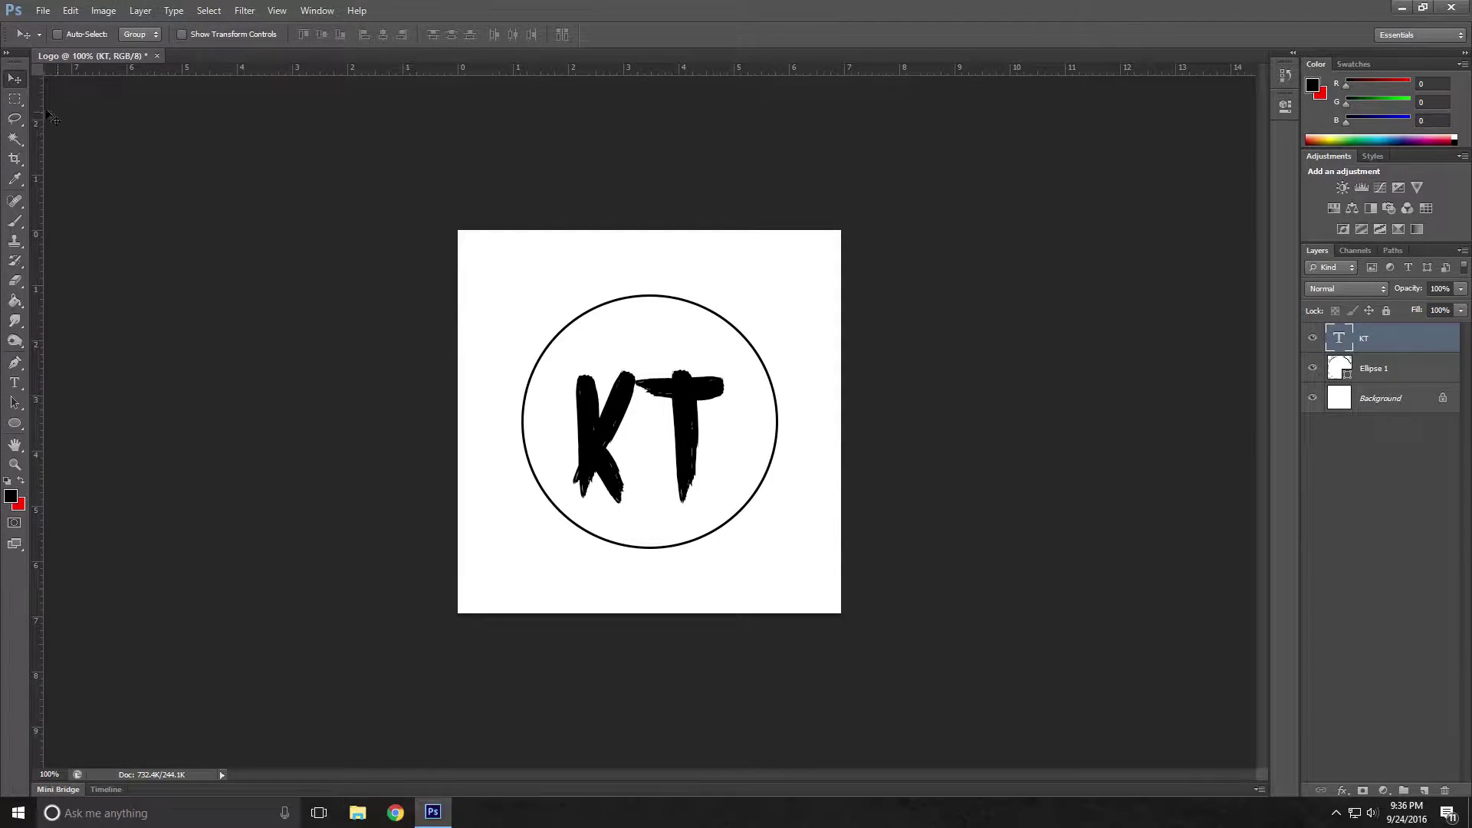
pyautogui.click(14, 99)
pyautogui.moveTo(330, 145); pyautogui.dragTo(920, 637)
# Centre the KT text vertically and horizontally on the canvas, then deselect.
pyautogui.click(11, 79)
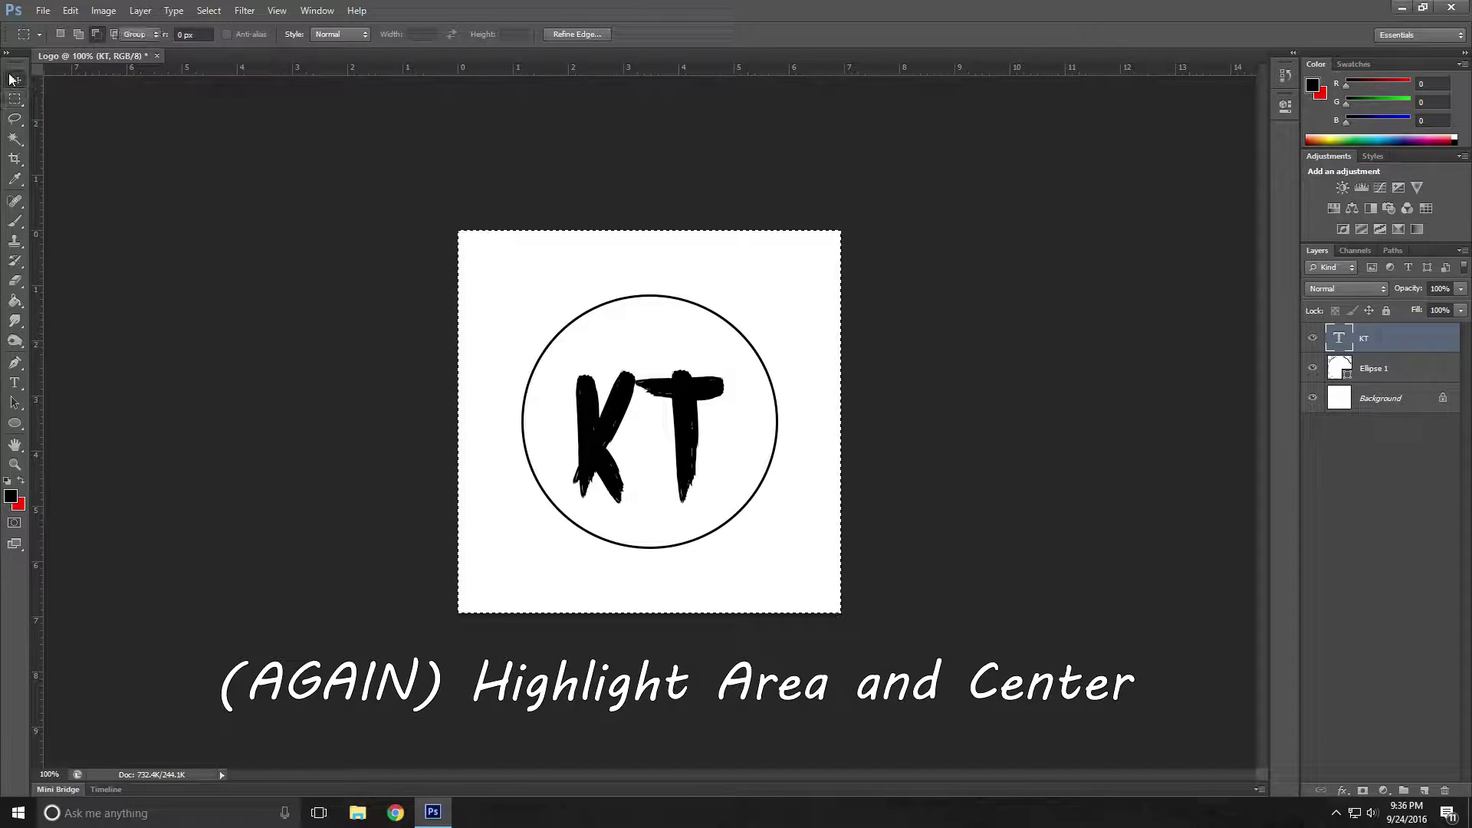
pyautogui.click(322, 35)
pyautogui.click(382, 35)
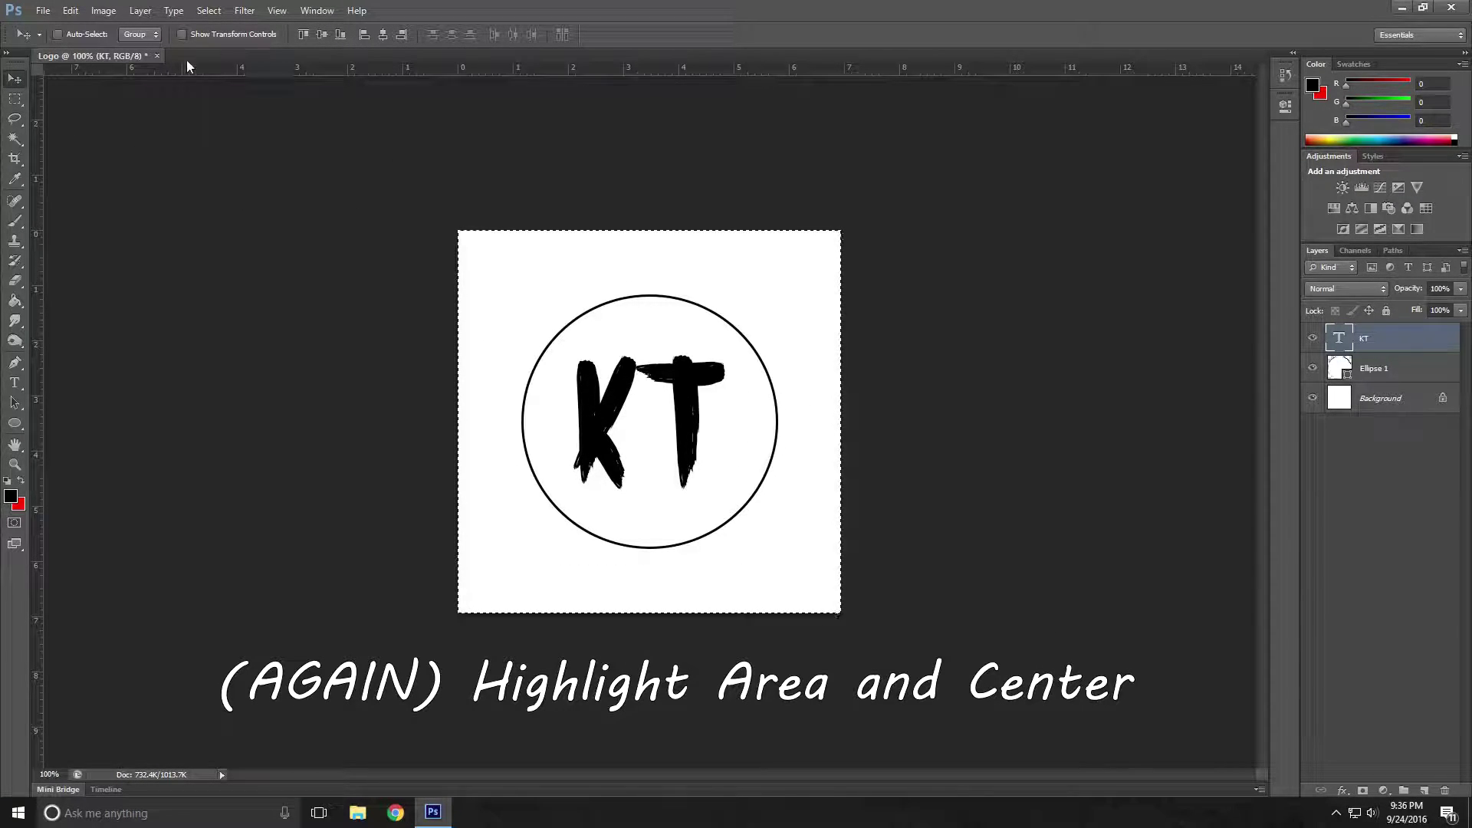
pyautogui.hotkey('ctrl', 'd')
pyautogui.click(14, 99)
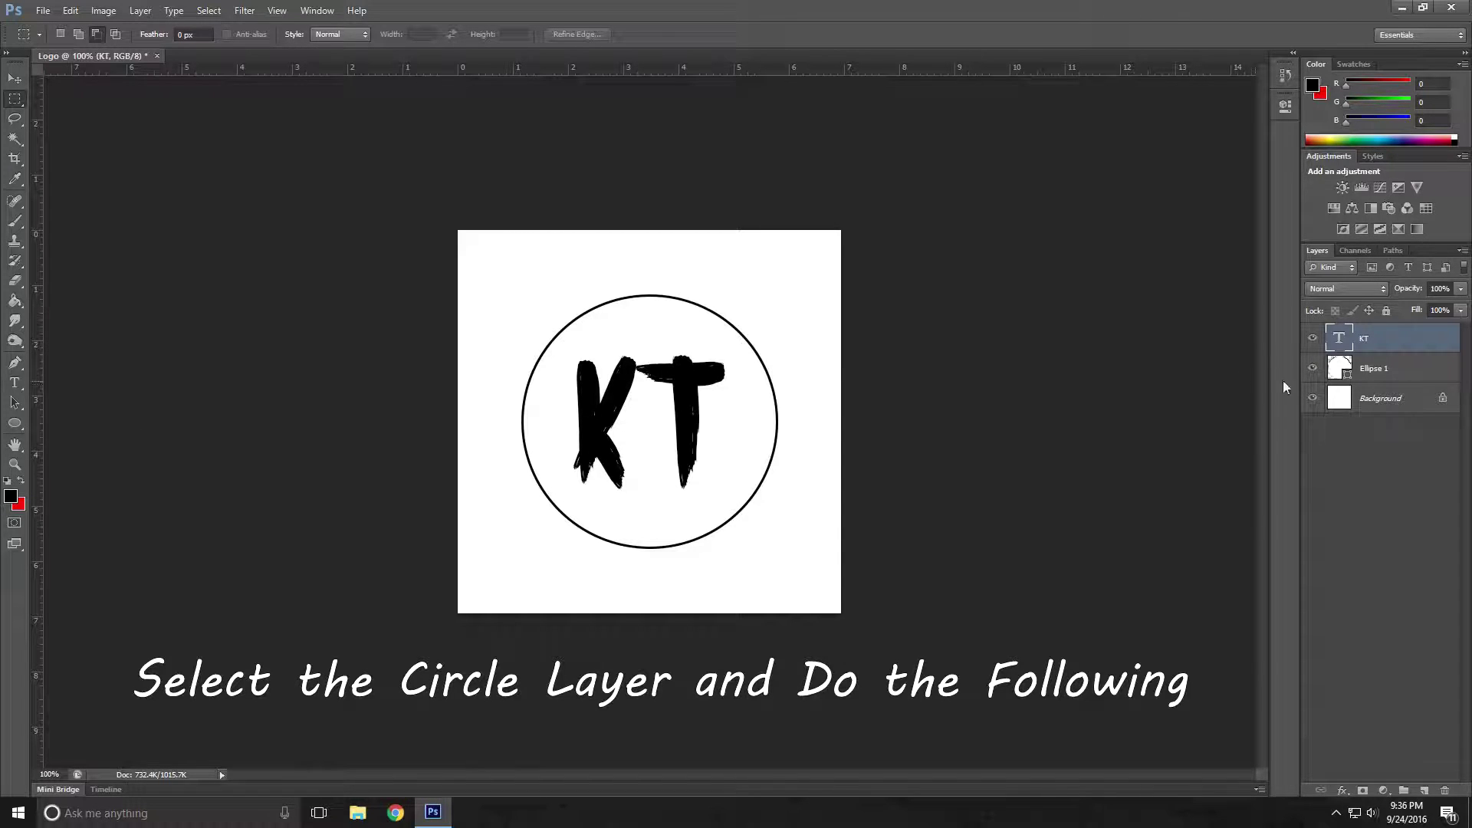
# Add a linear 90° Gradient Overlay to the Ellipse 1 circle layer.
pyautogui.click(1362, 375)
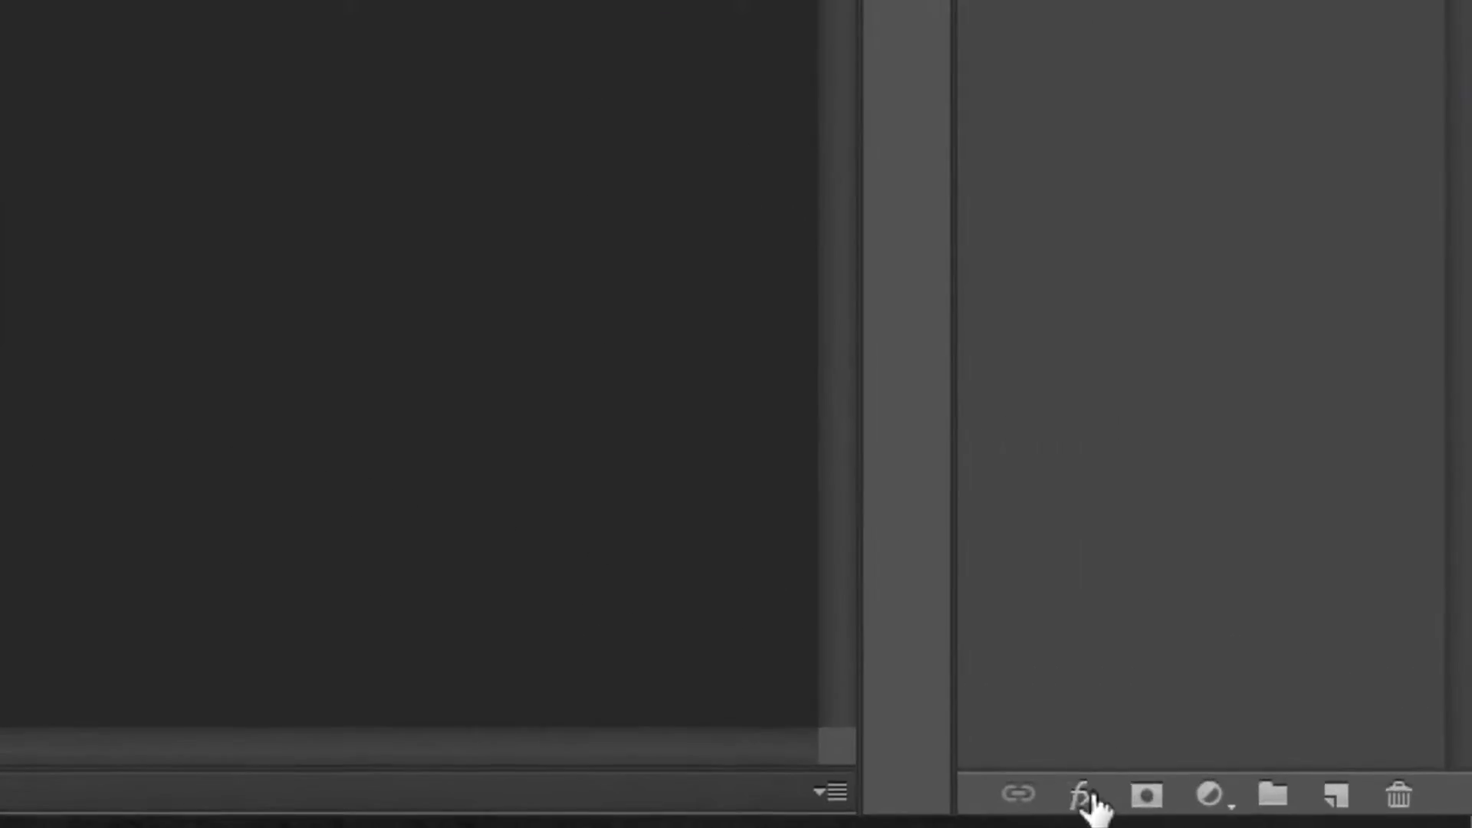
pyautogui.click(1342, 791)
pyautogui.click(1040, 524)
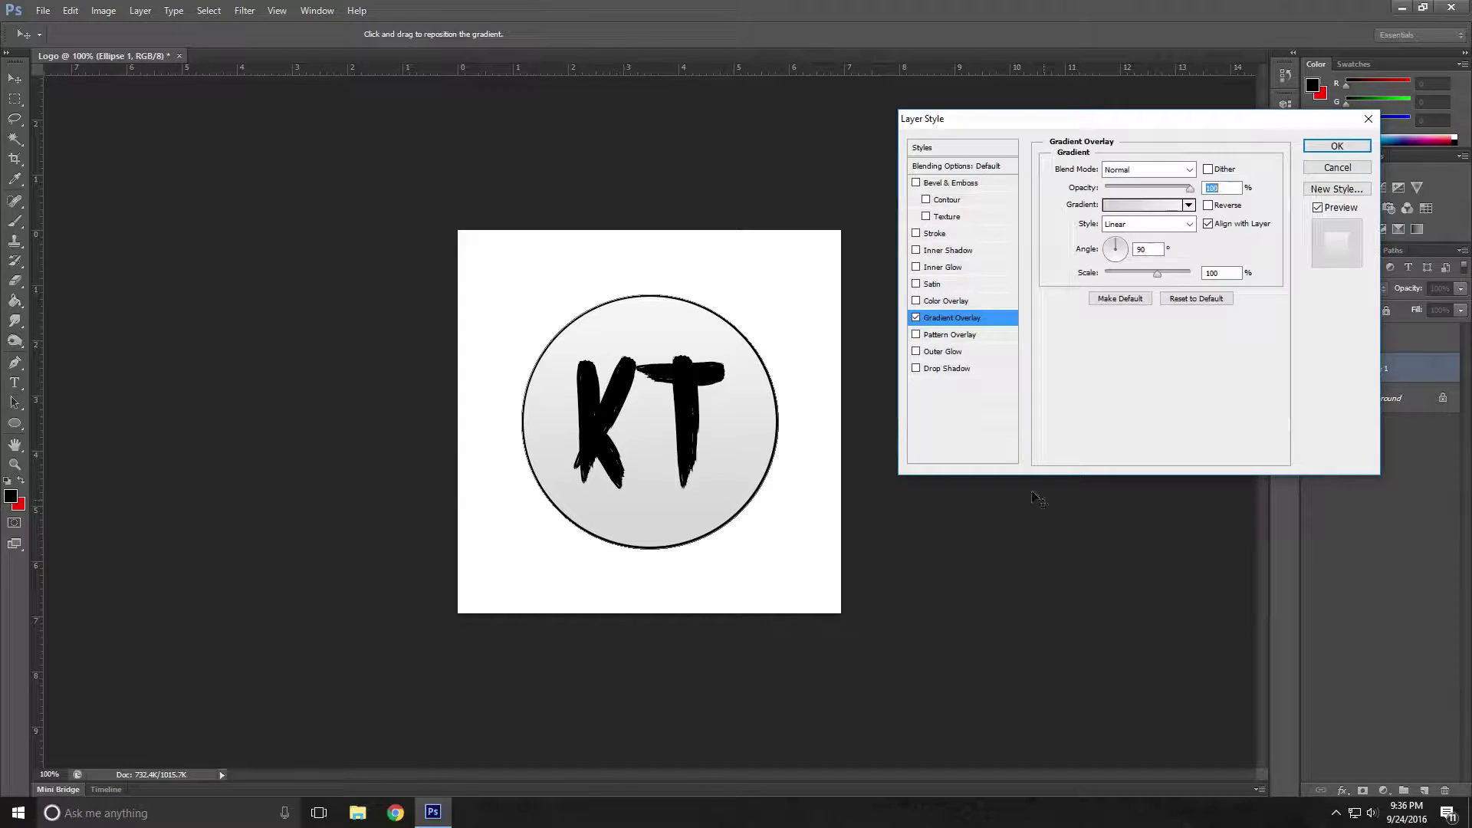
# Browse the gradient presets and apply the red-to-blue Mario gradient to the circle.
pyautogui.click(1125, 206)
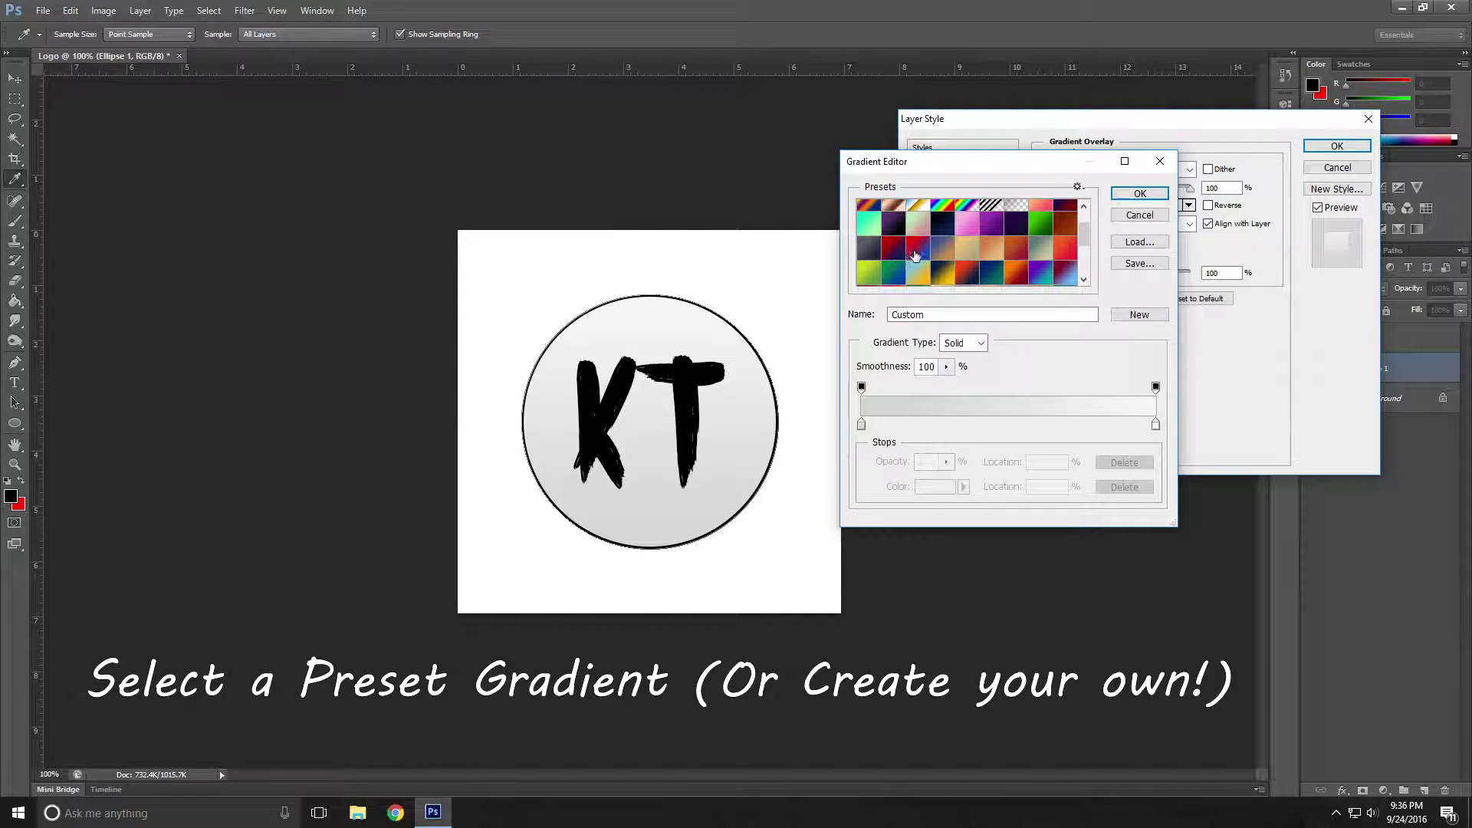
pyautogui.click(895, 256)
pyautogui.click(943, 257)
pyautogui.click(1016, 257)
pyautogui.click(1066, 249)
pyautogui.scroll(-2, 1059, 261)
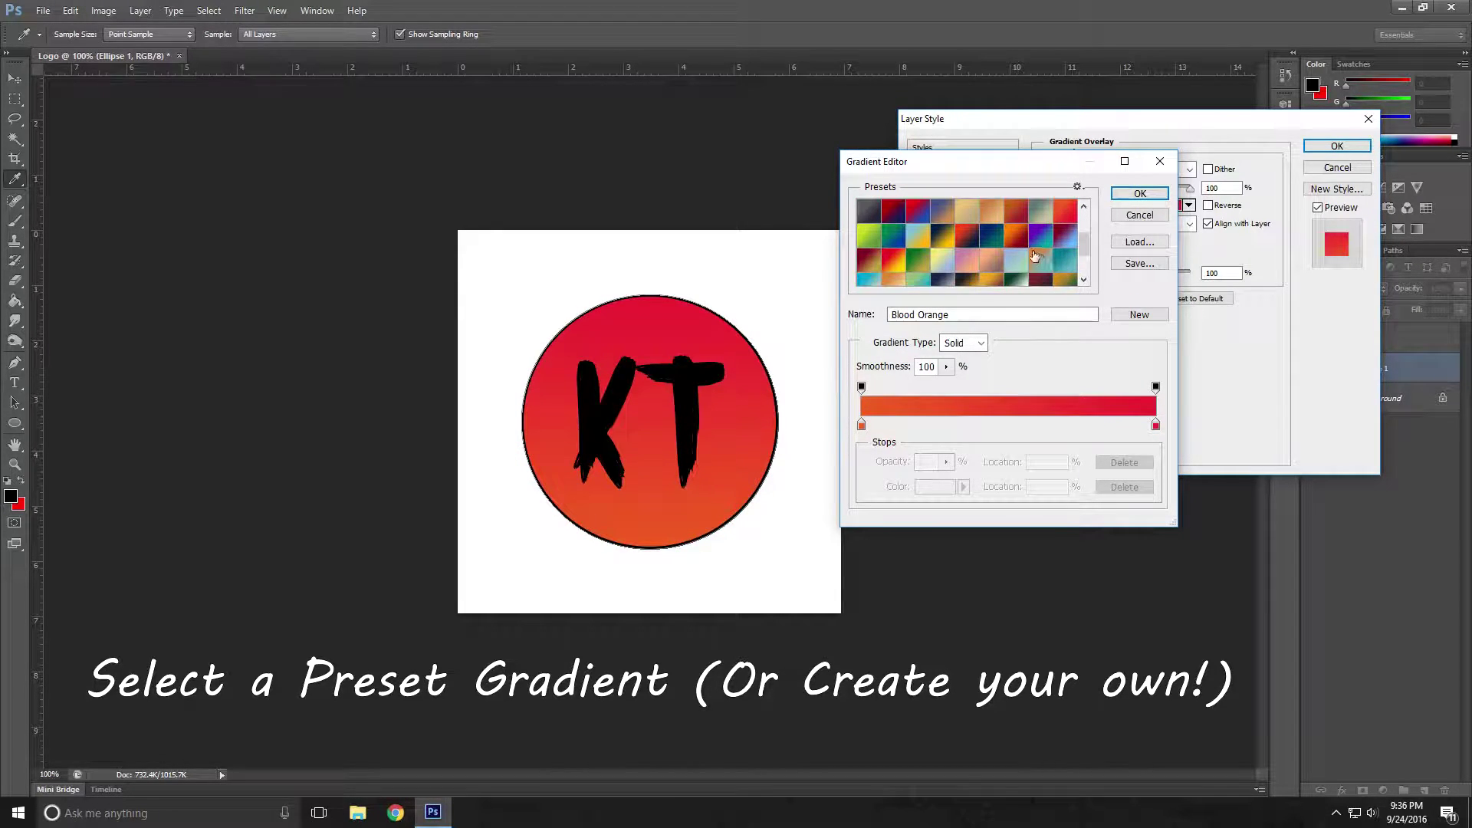
pyautogui.click(1038, 253)
pyautogui.click(1038, 253)
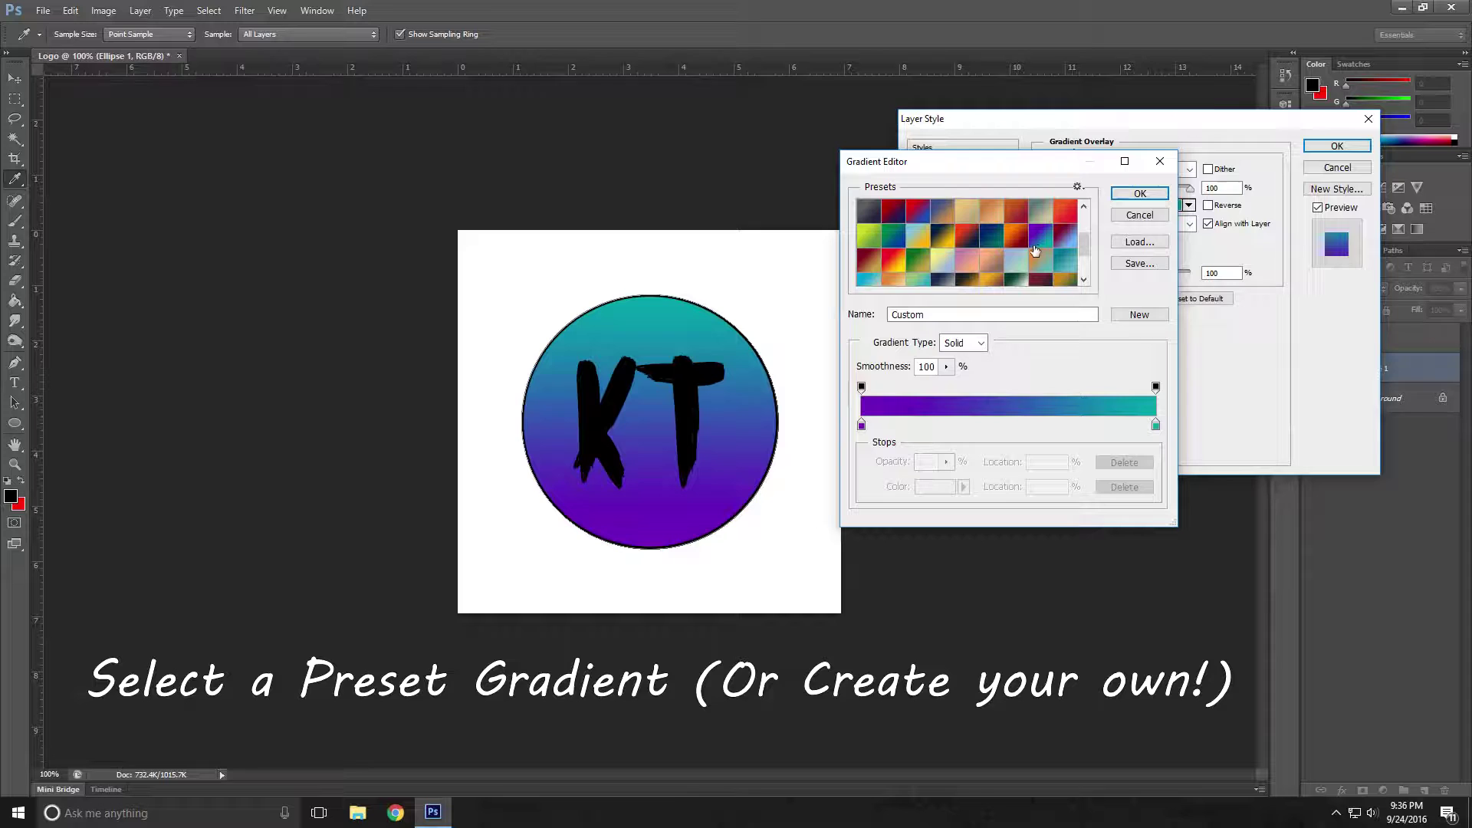
pyautogui.scroll(3, 928, 262)
pyautogui.click(922, 264)
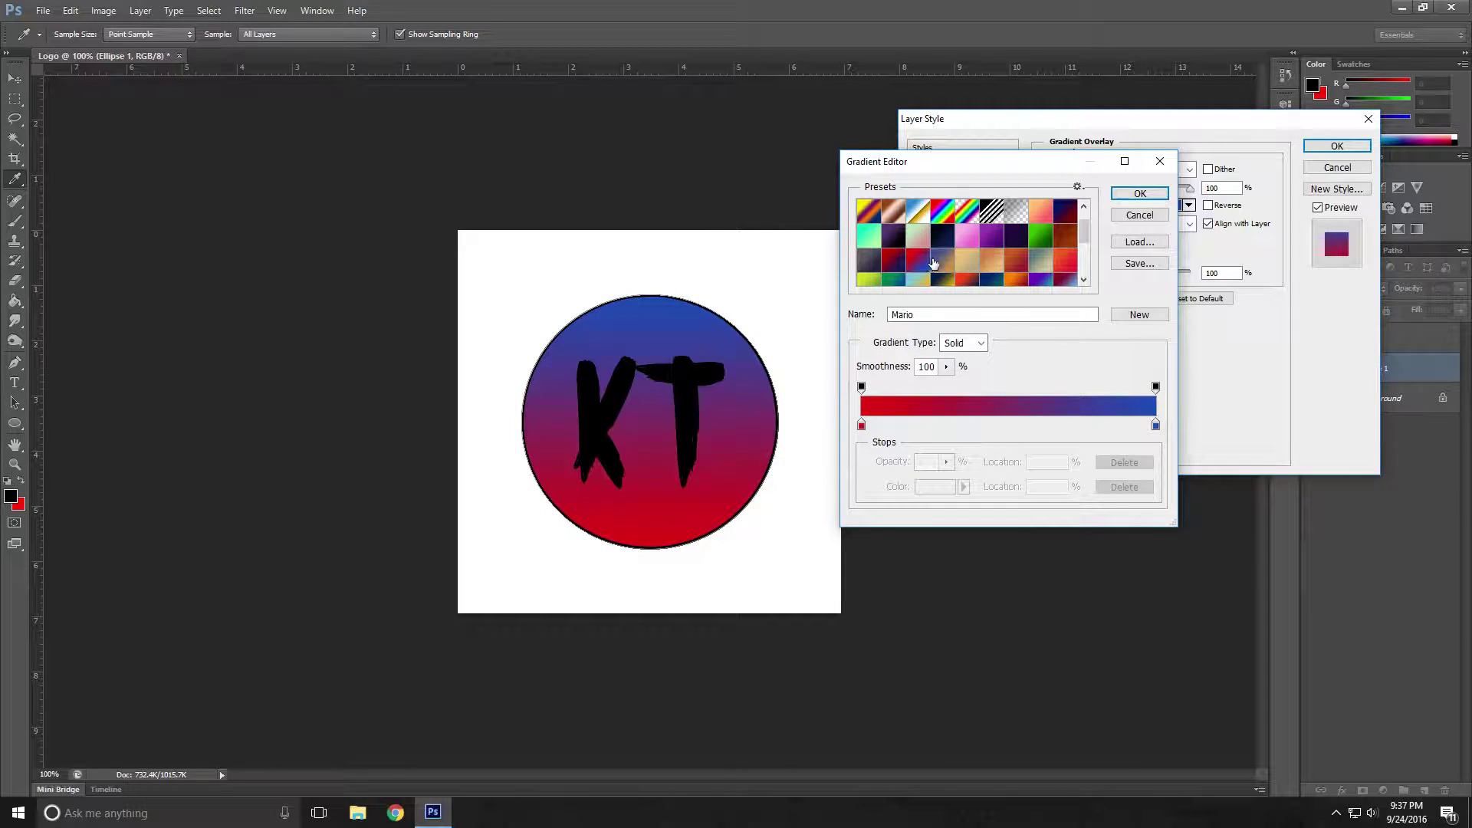
pyautogui.click(1137, 195)
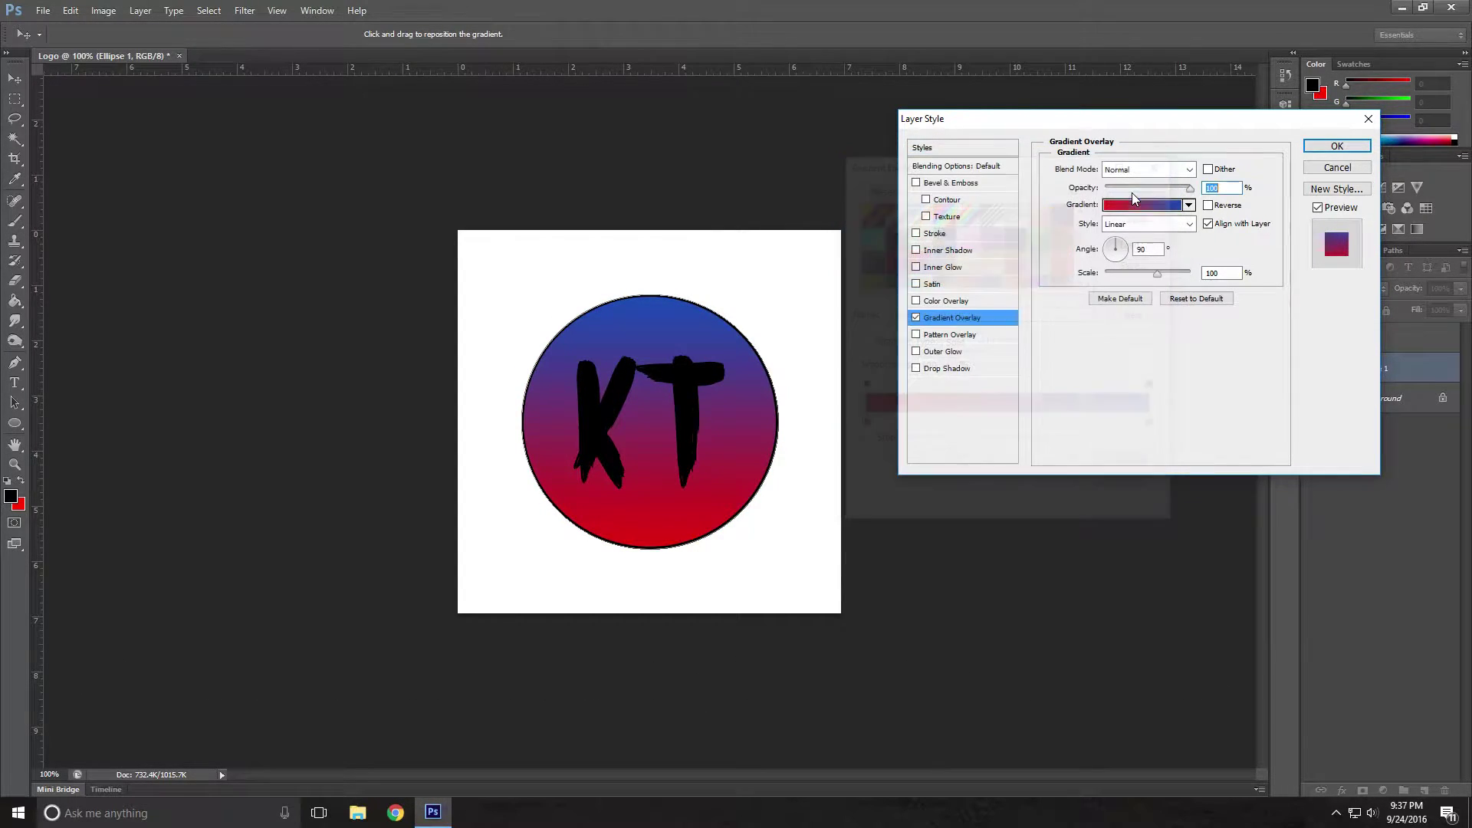
# Add a 5 px black Stroke to the circle and apply the layer styles.
pyautogui.click(936, 234)
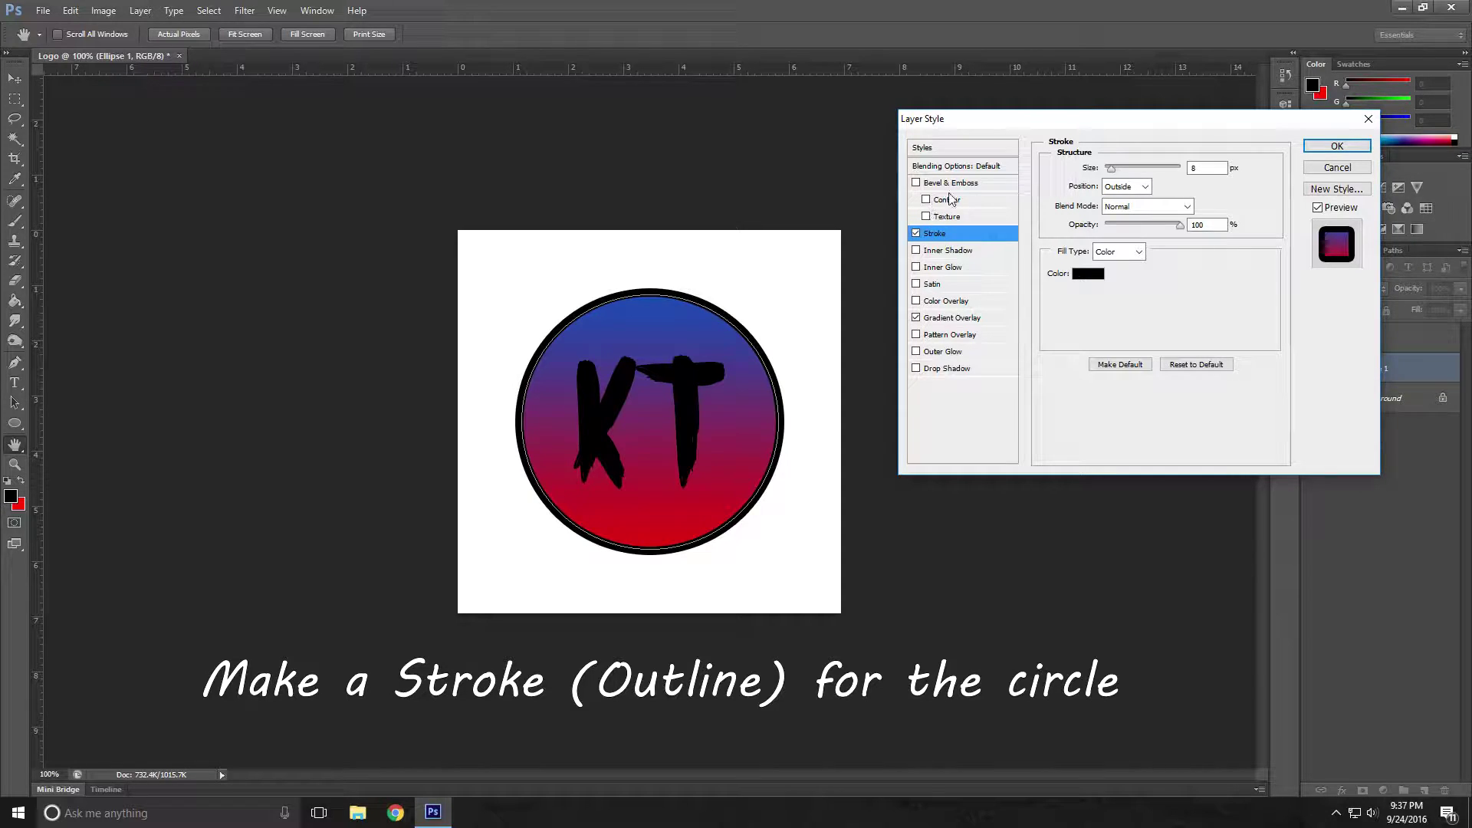
pyautogui.doubleClick(1206, 168)
pyautogui.write('5')
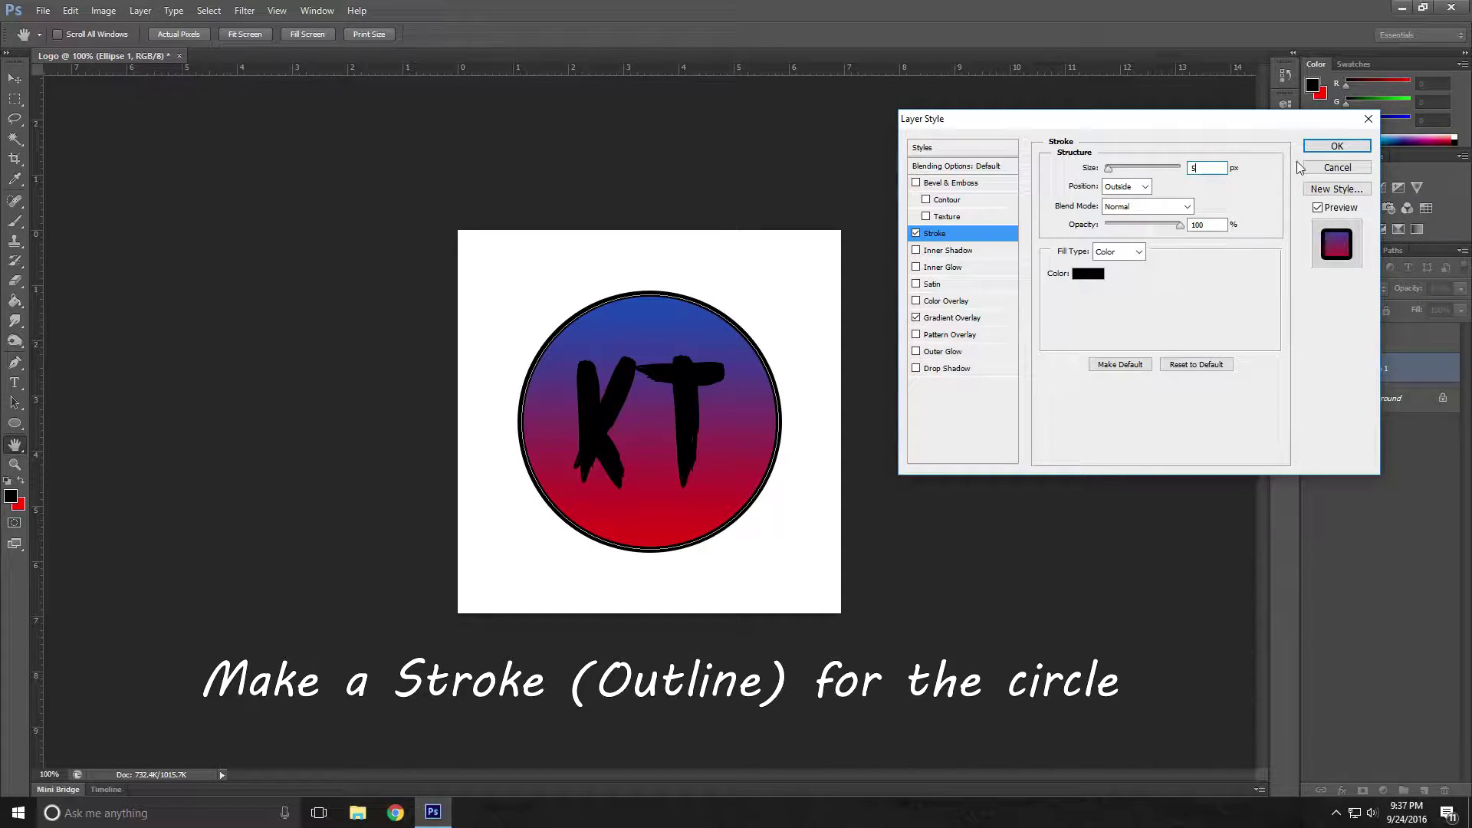
pyautogui.click(1336, 148)
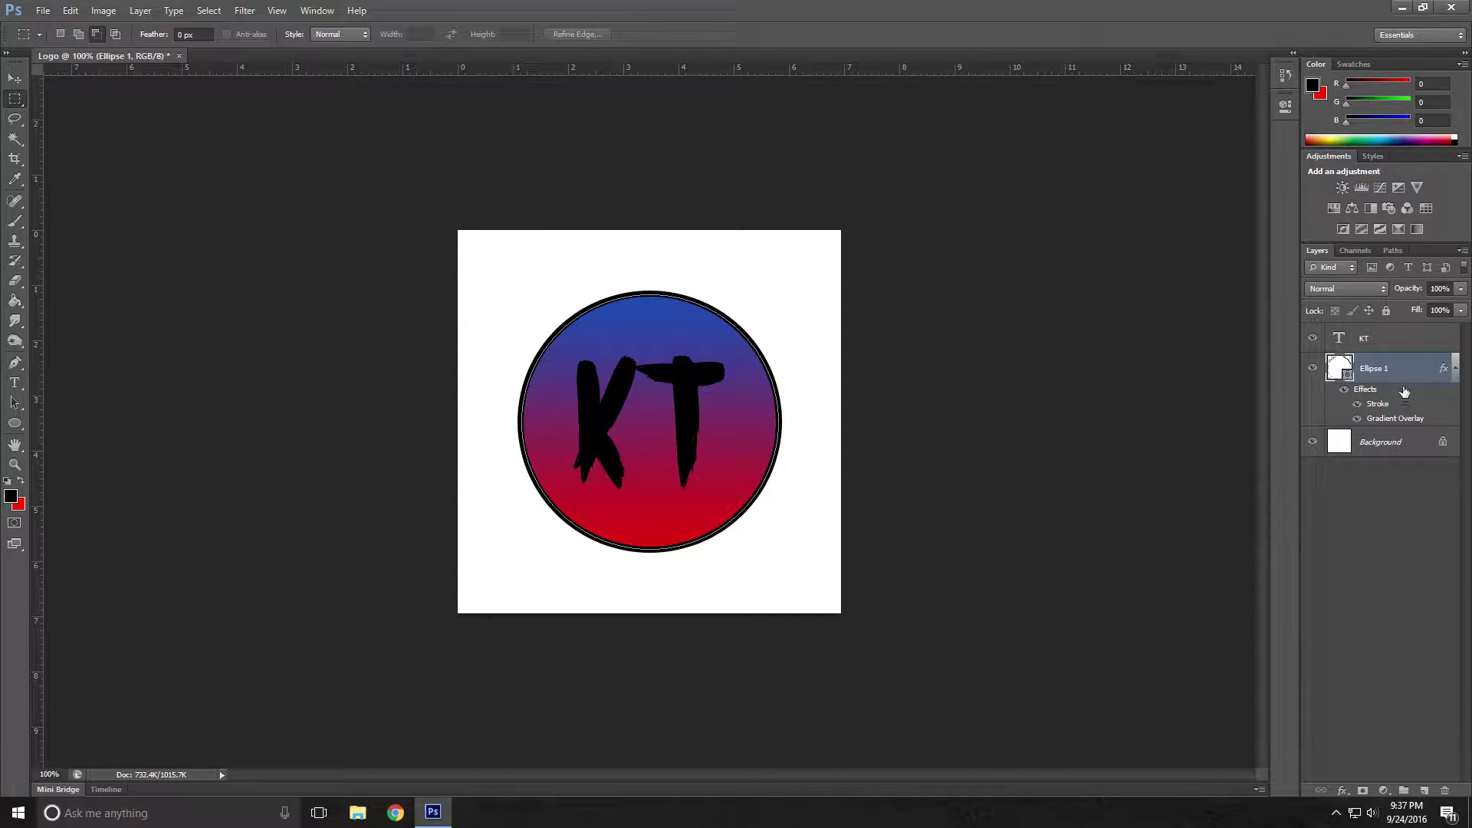
pyautogui.click(1393, 344)
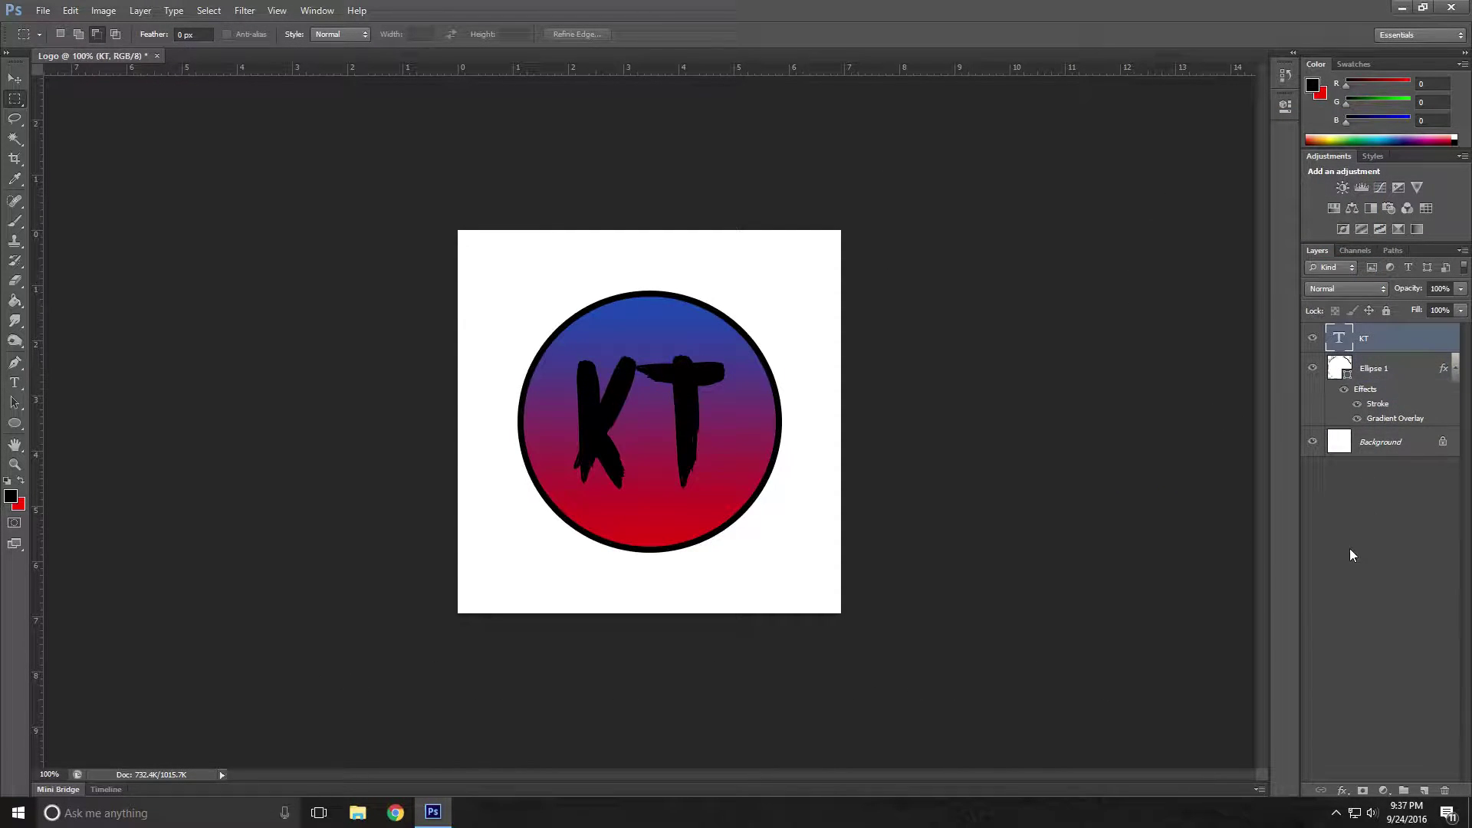
# Add a 3 px outside Stroke in grey #7e7e7e to the KT text layer.
pyautogui.click(1342, 791)
pyautogui.click(1388, 651)
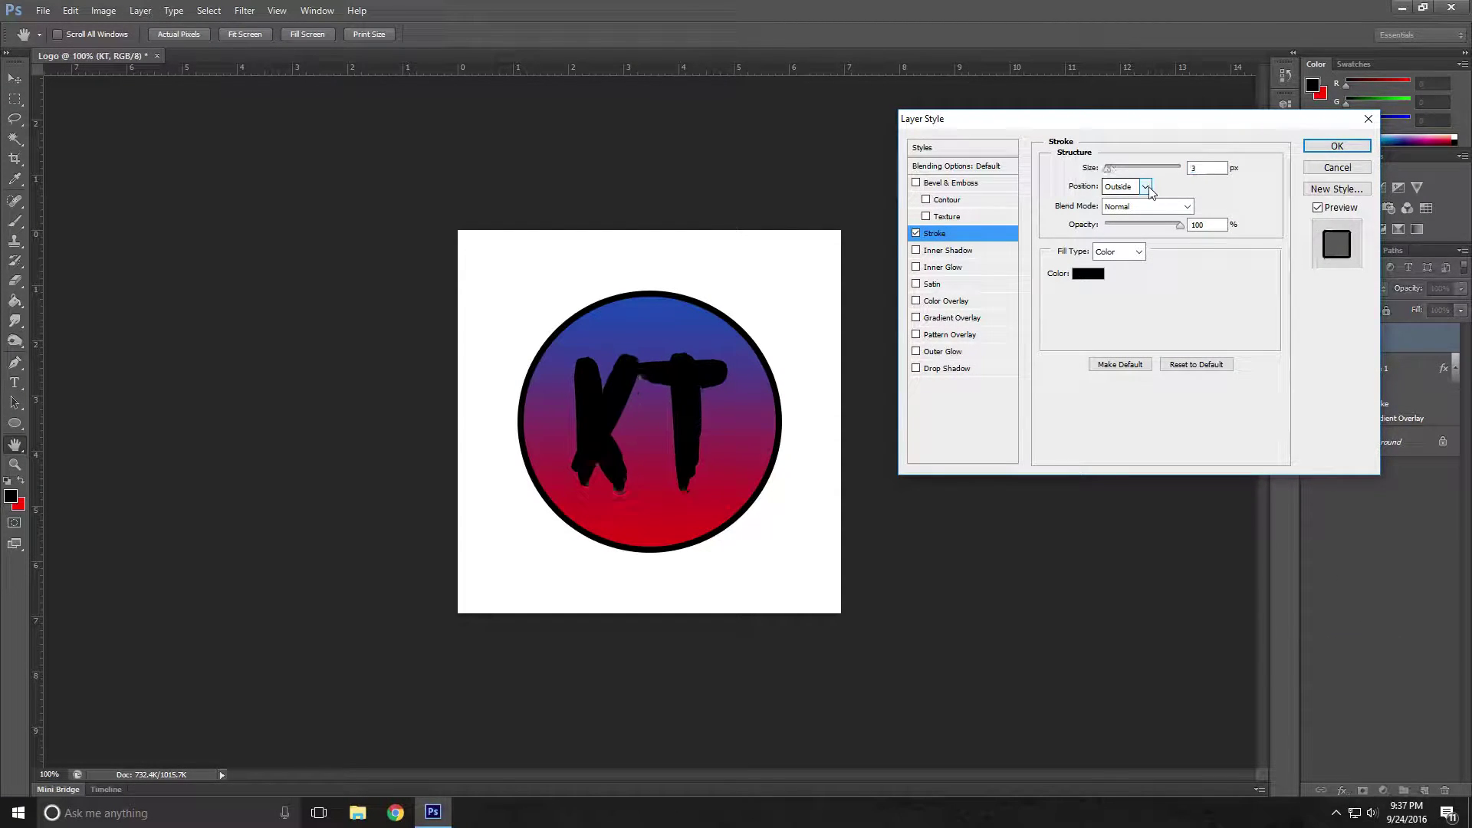
pyautogui.click(1088, 273)
pyautogui.moveTo(957, 396); pyautogui.dragTo(920, 392)
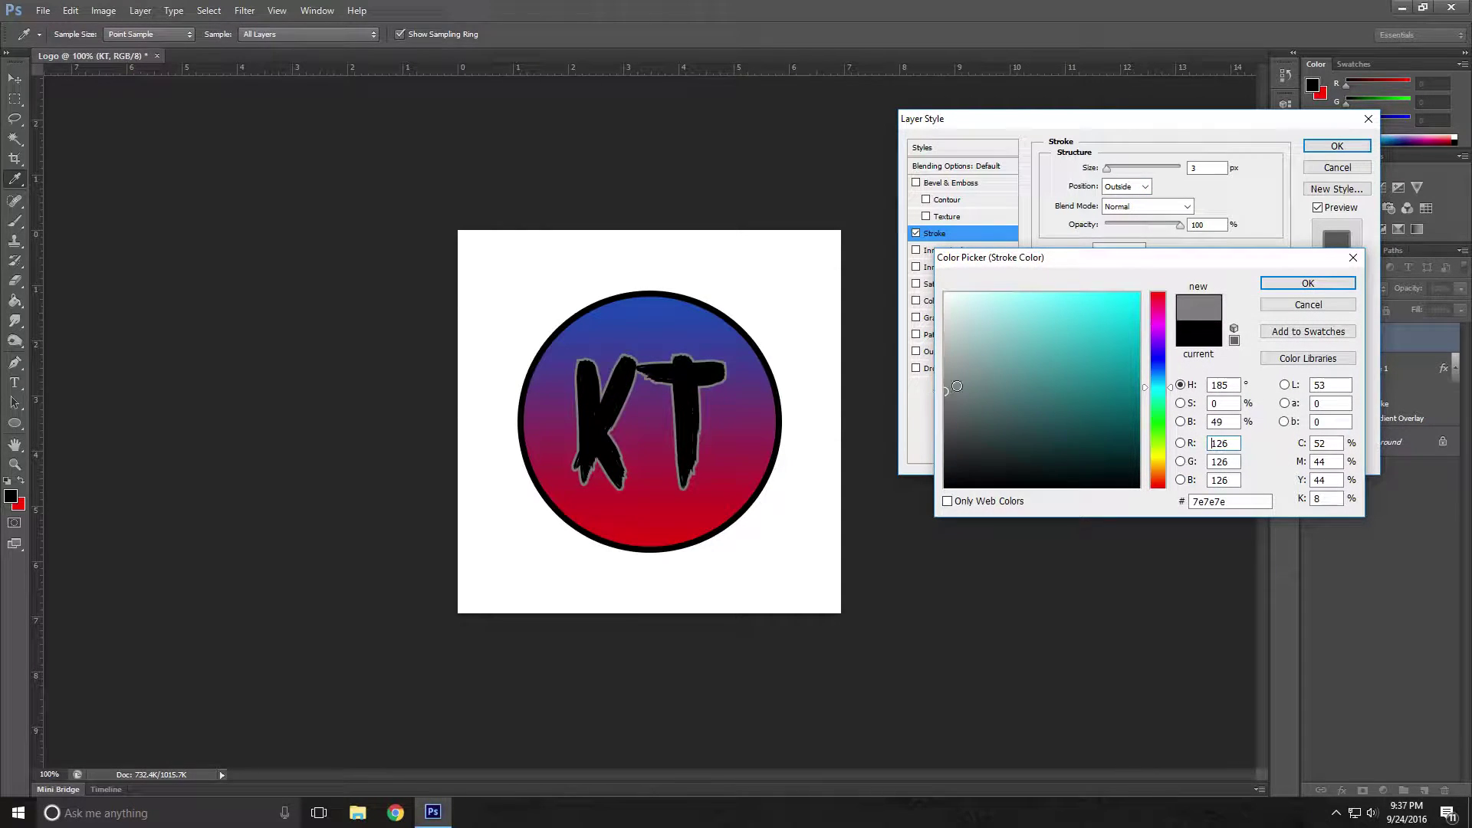
pyautogui.click(1285, 282)
pyautogui.write('1')
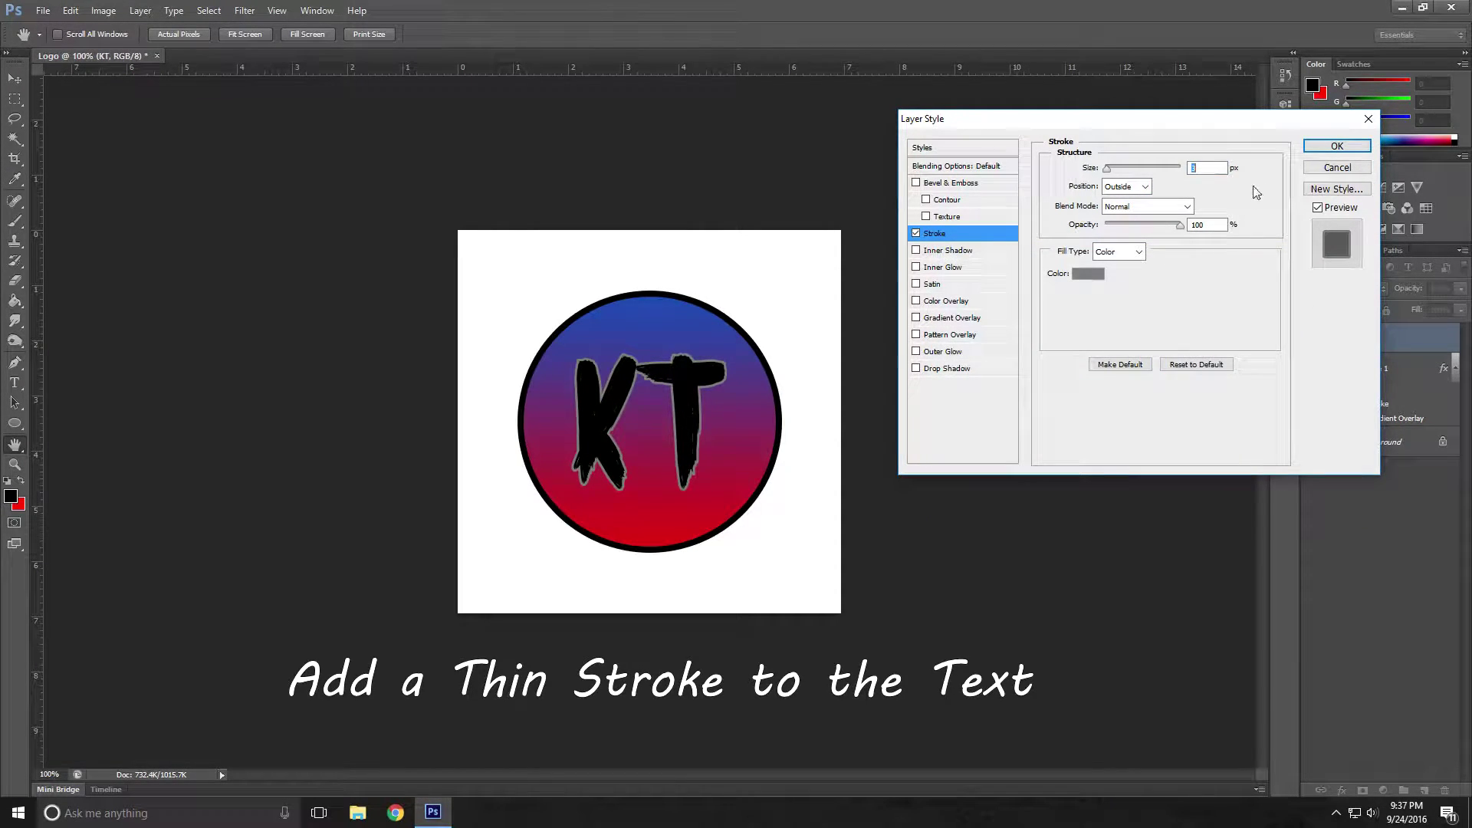
pyautogui.click(1304, 150)
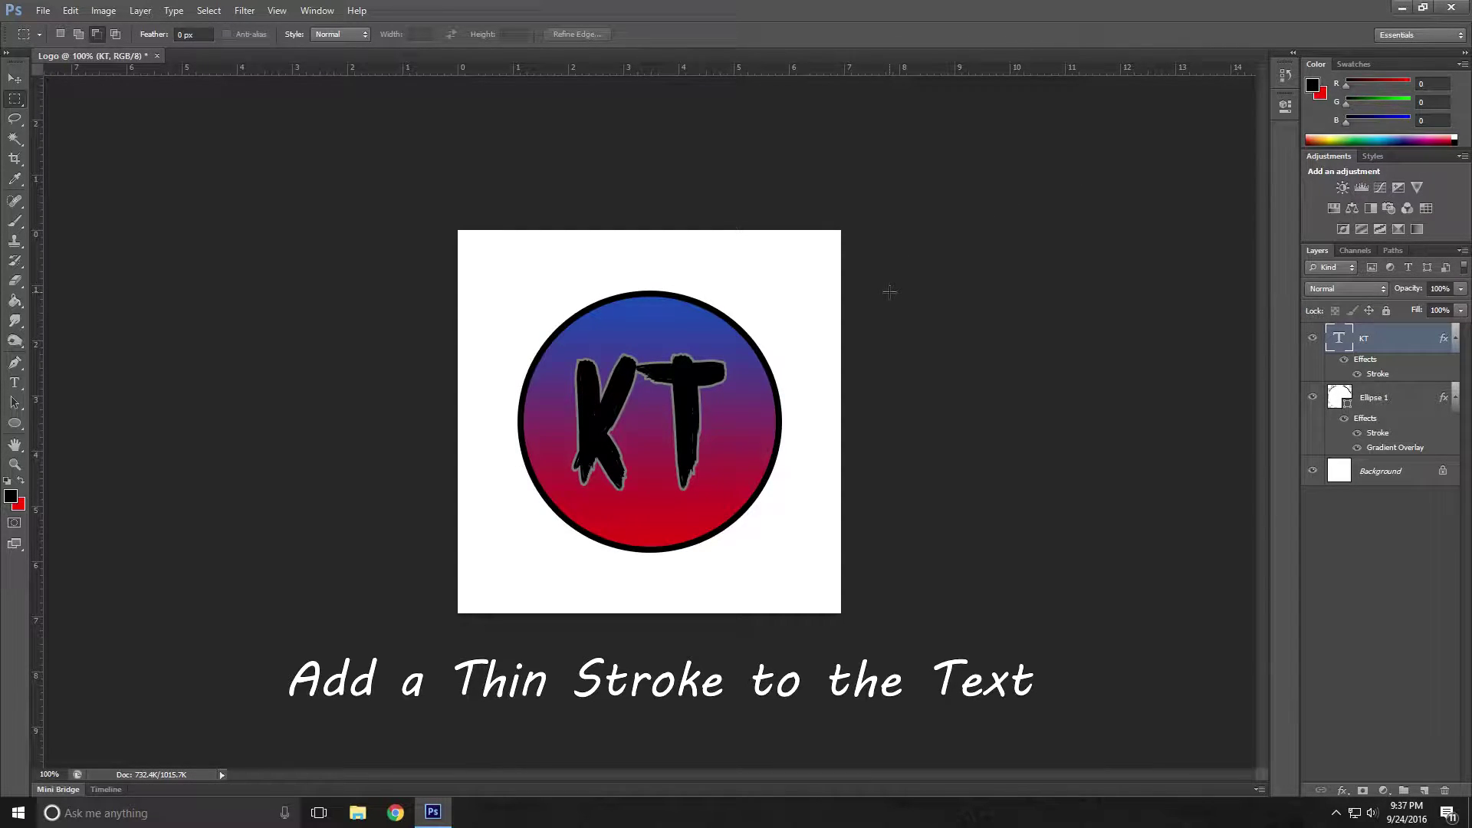
pyautogui.click(1354, 473)
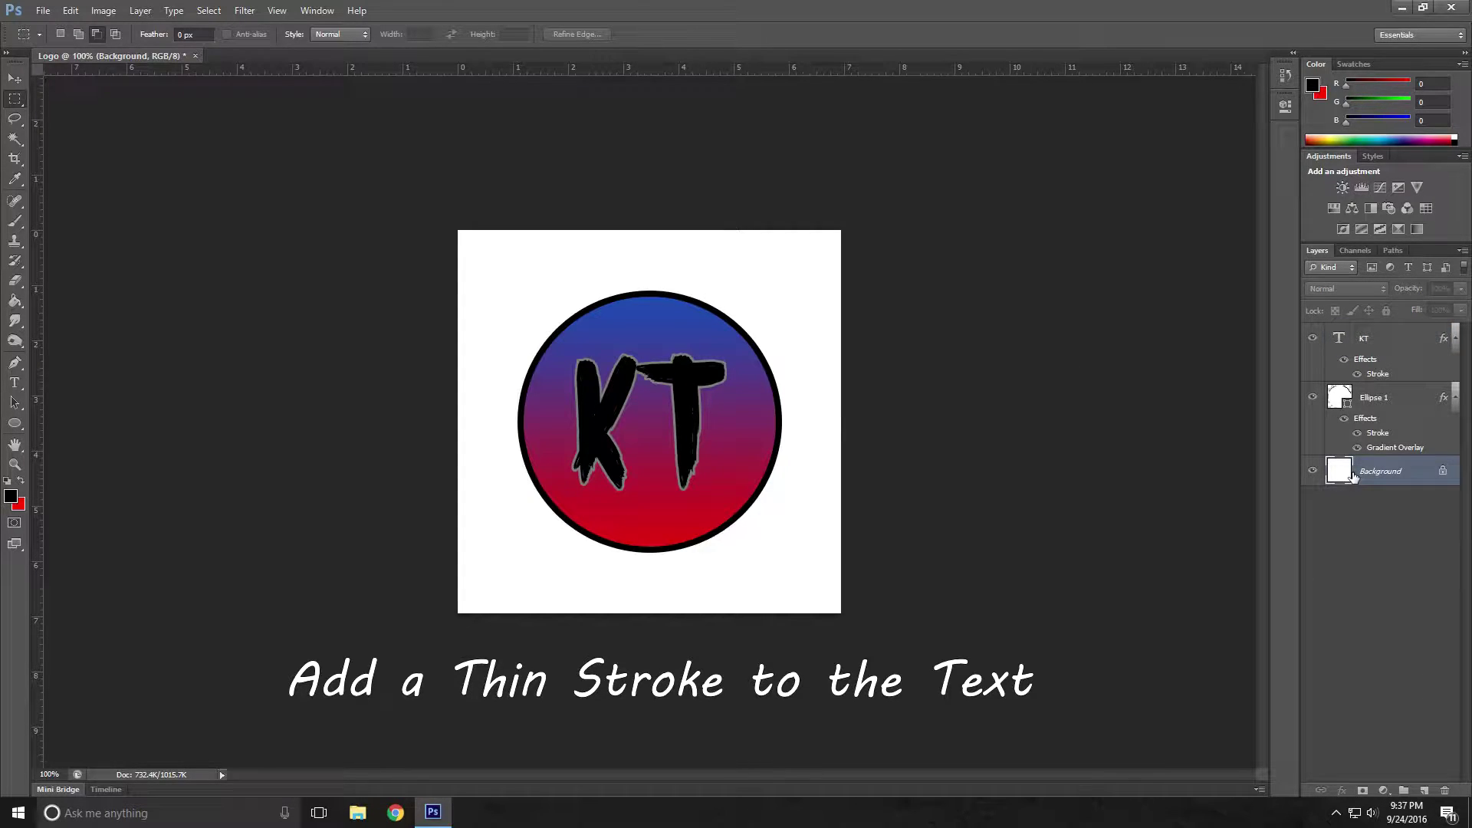
# Delete the Background layer and place a new Layer 1 below Ellipse 1.
pyautogui.press('Delete')
pyautogui.click(1423, 791)
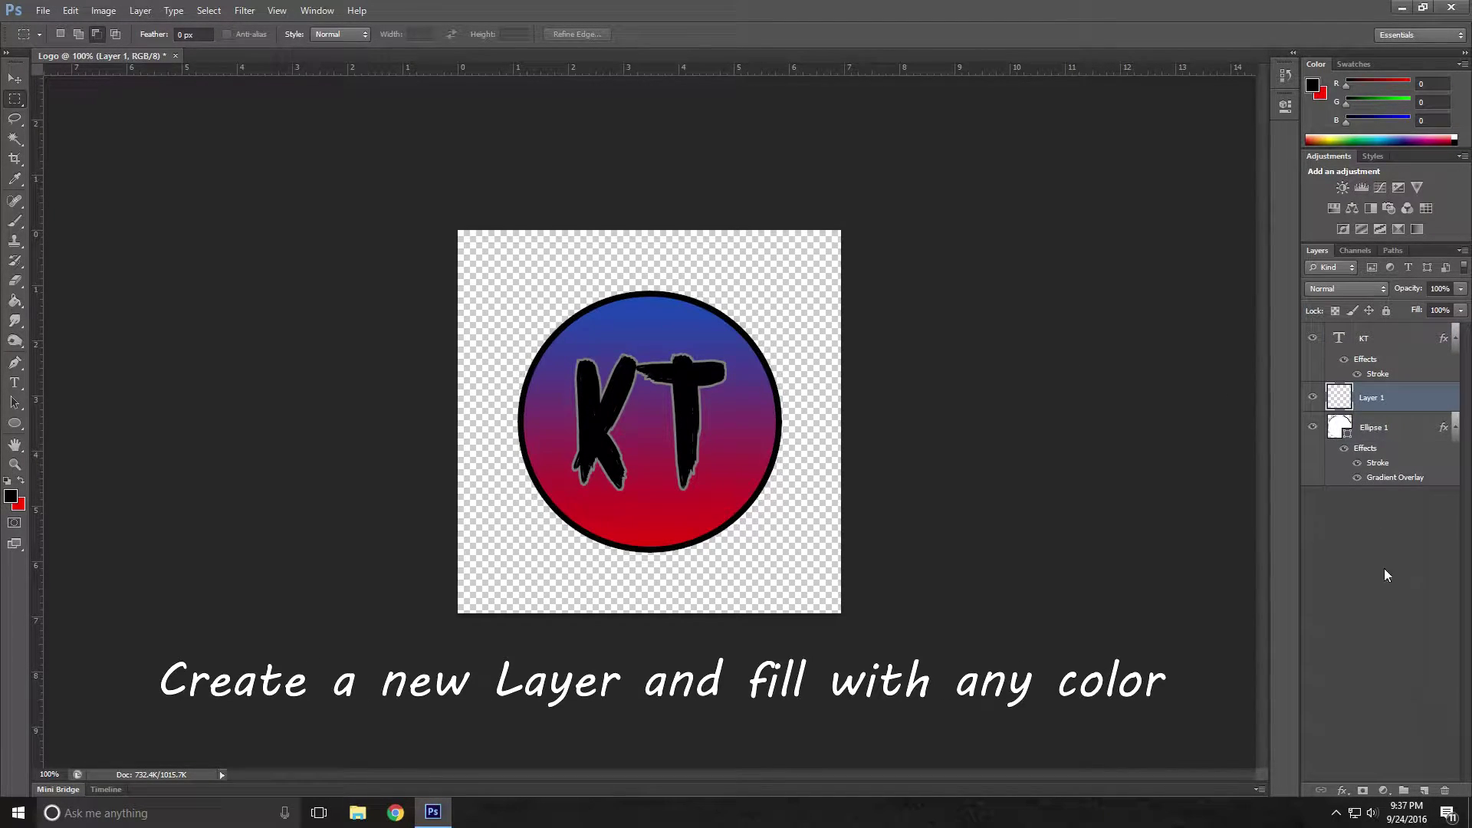
pyautogui.moveTo(1385, 400); pyautogui.dragTo(1373, 490)
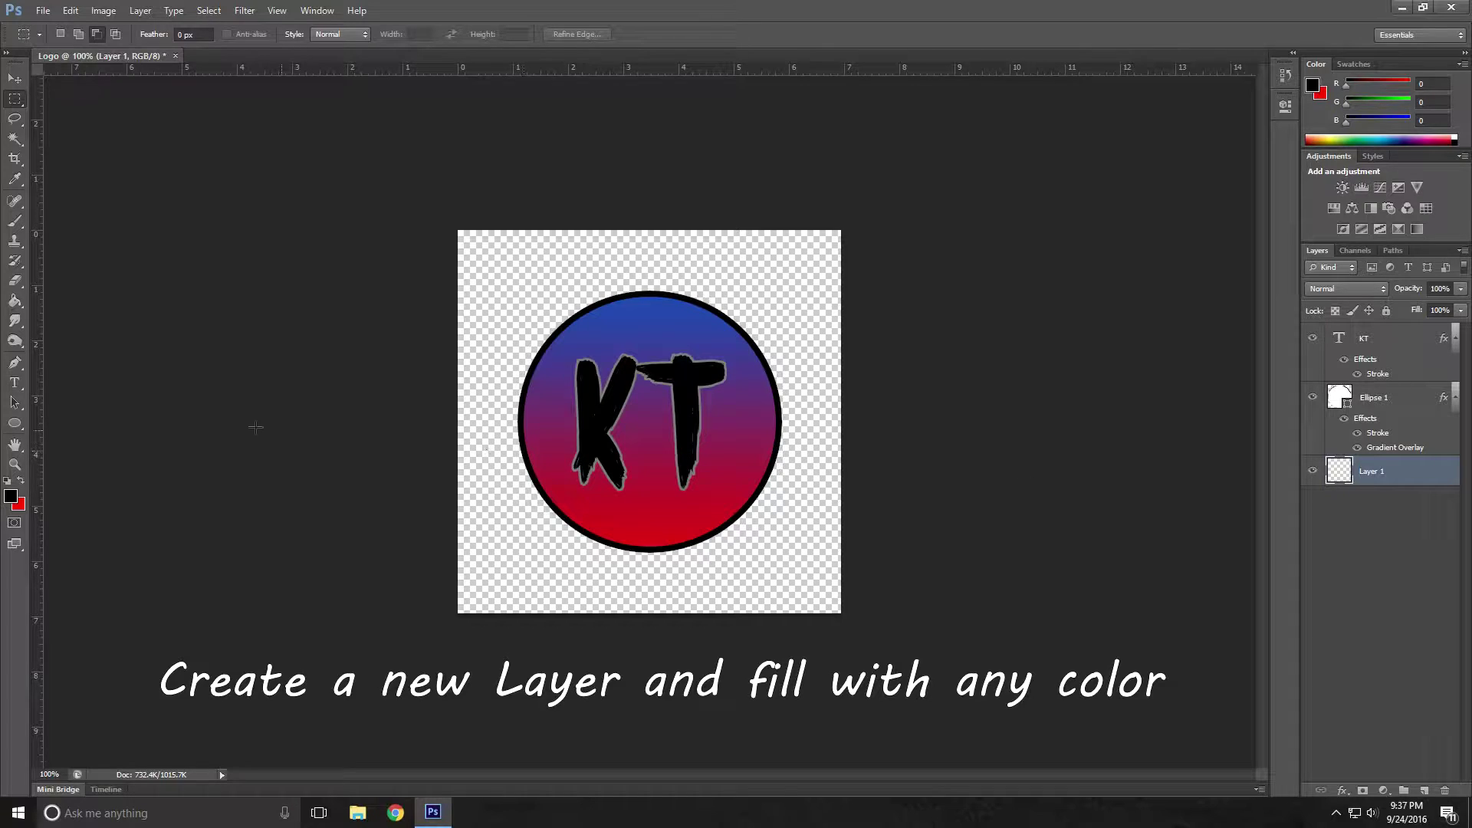
# Fill Layer 1 with solid black using the Paint Bucket.
pyautogui.click(14, 304)
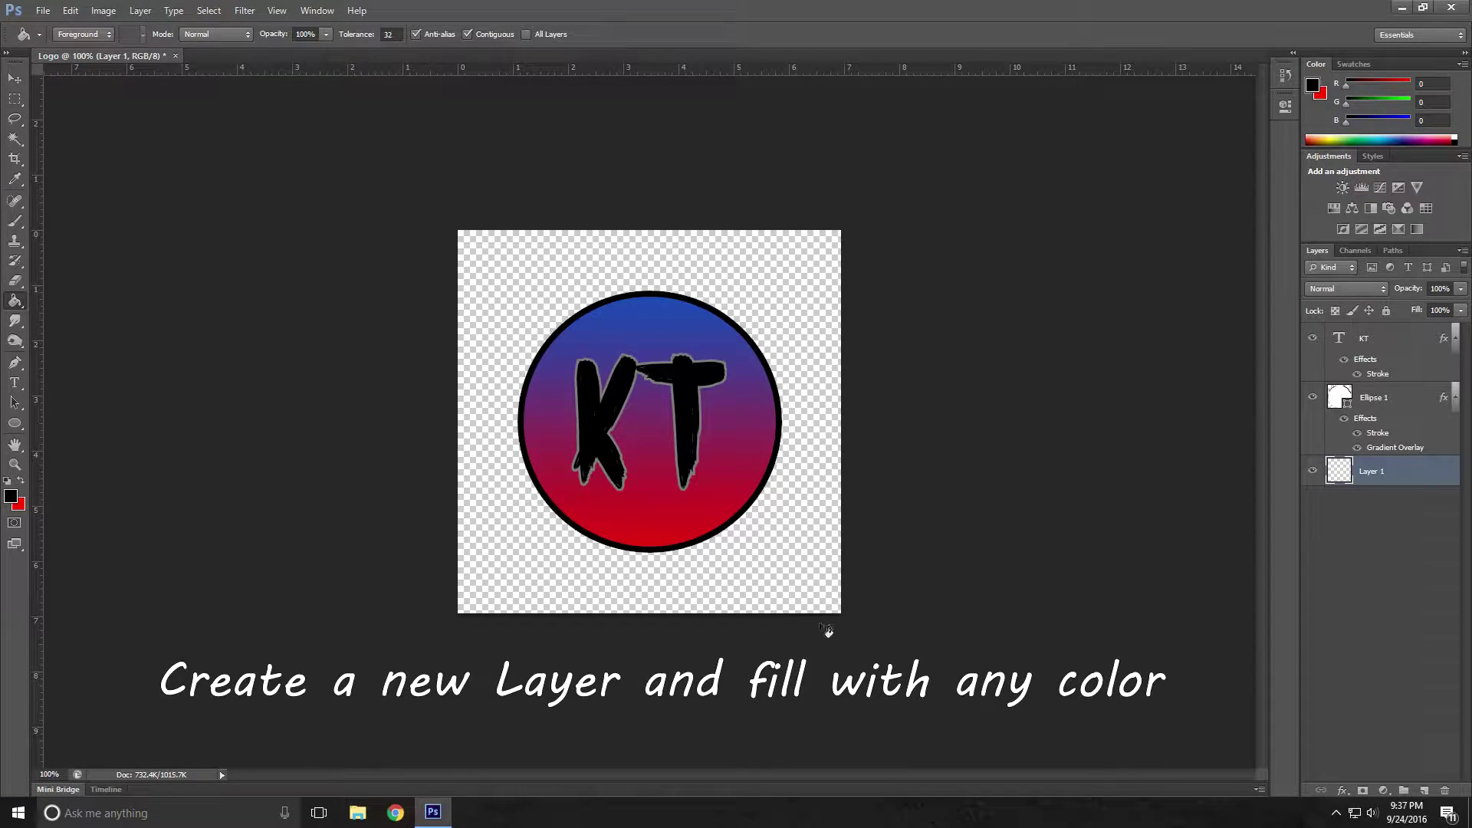
pyautogui.click(1342, 791)
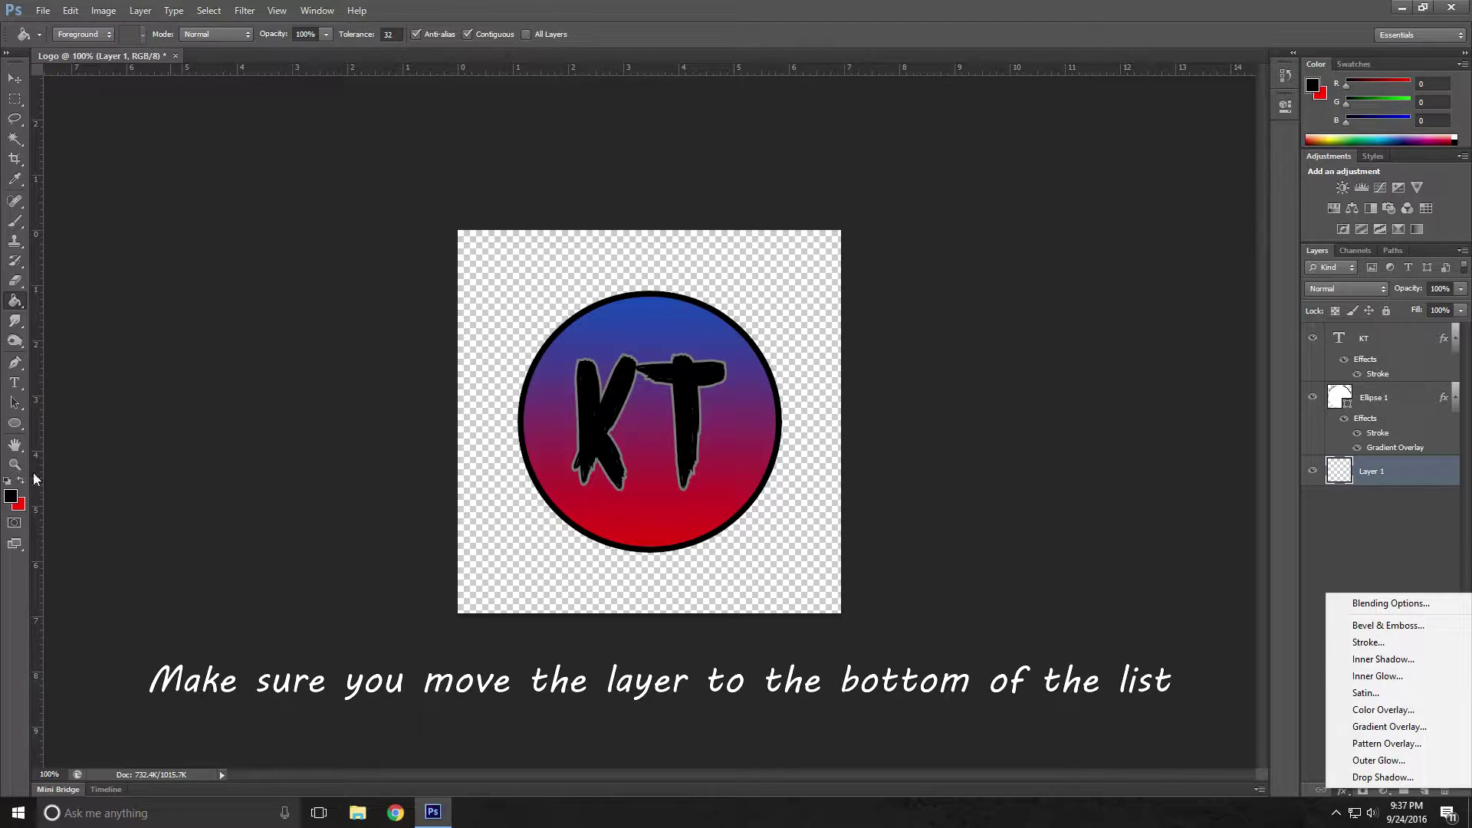
pyautogui.click(6, 498)
pyautogui.click(725, 598)
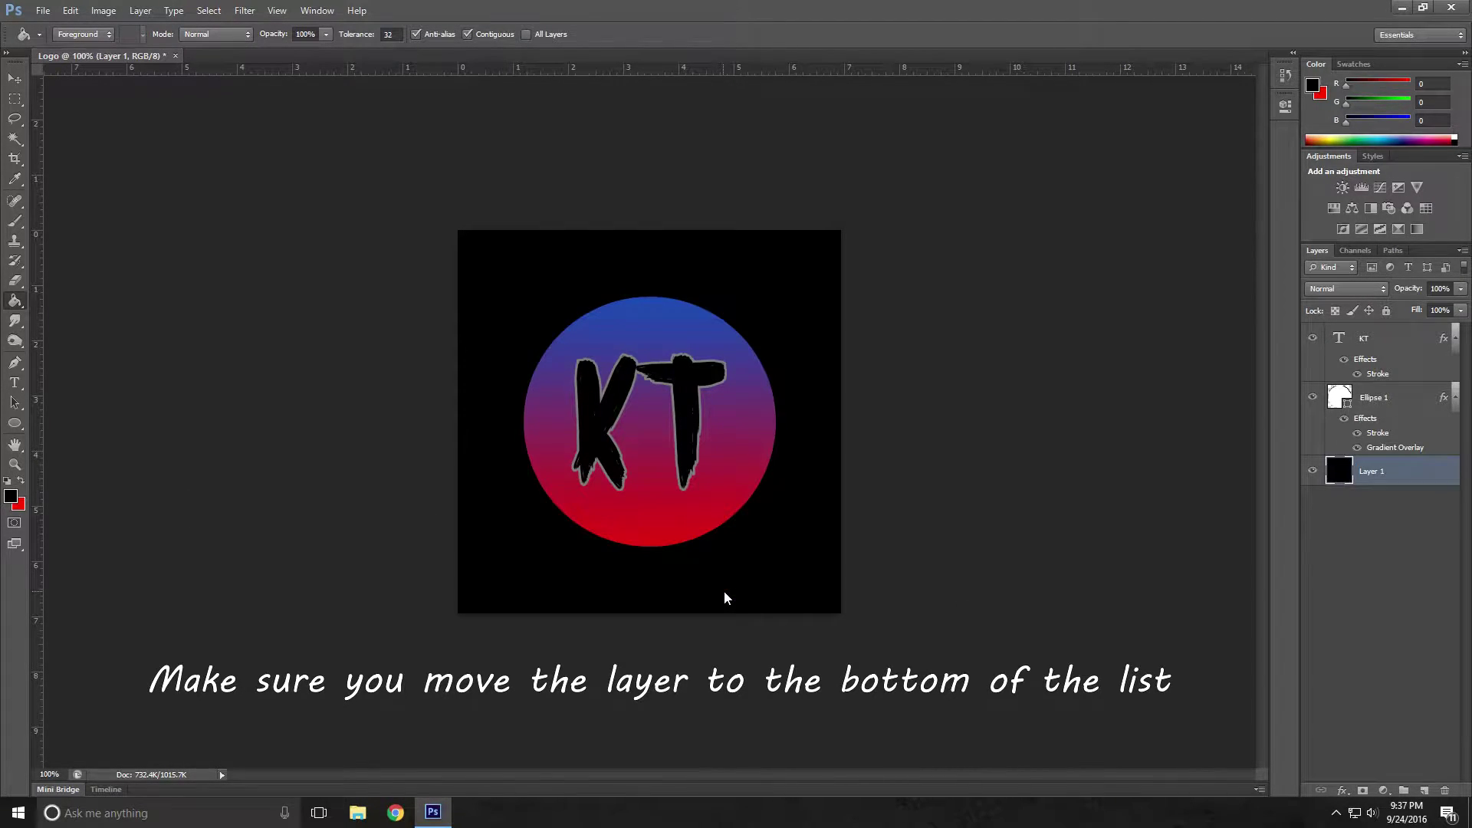
pyautogui.click(1339, 791)
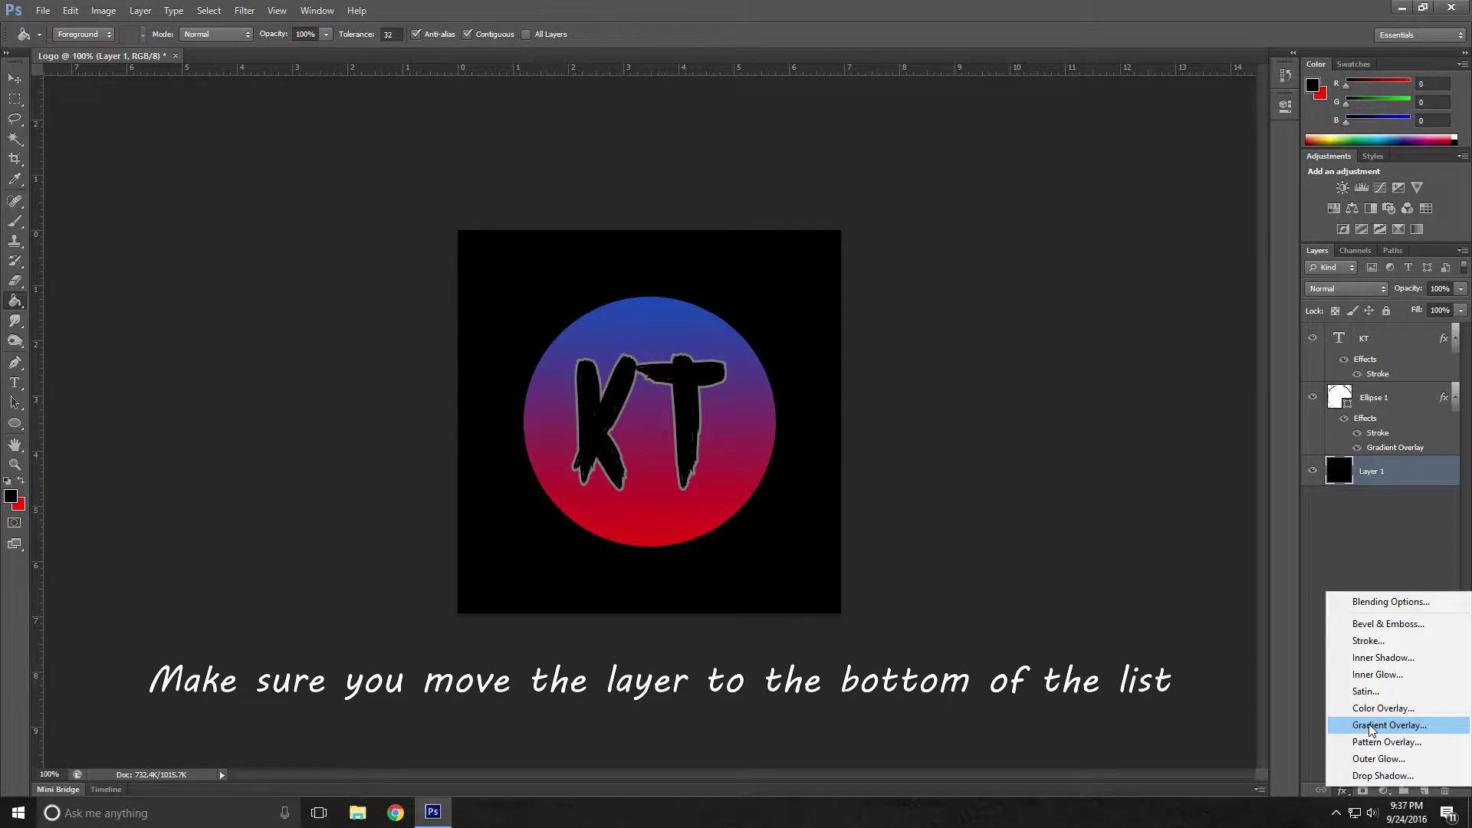
# Add a Gradient Overlay to Layer 1 using the Black, White gradient preset.
pyautogui.click(1352, 728)
pyautogui.click(1137, 205)
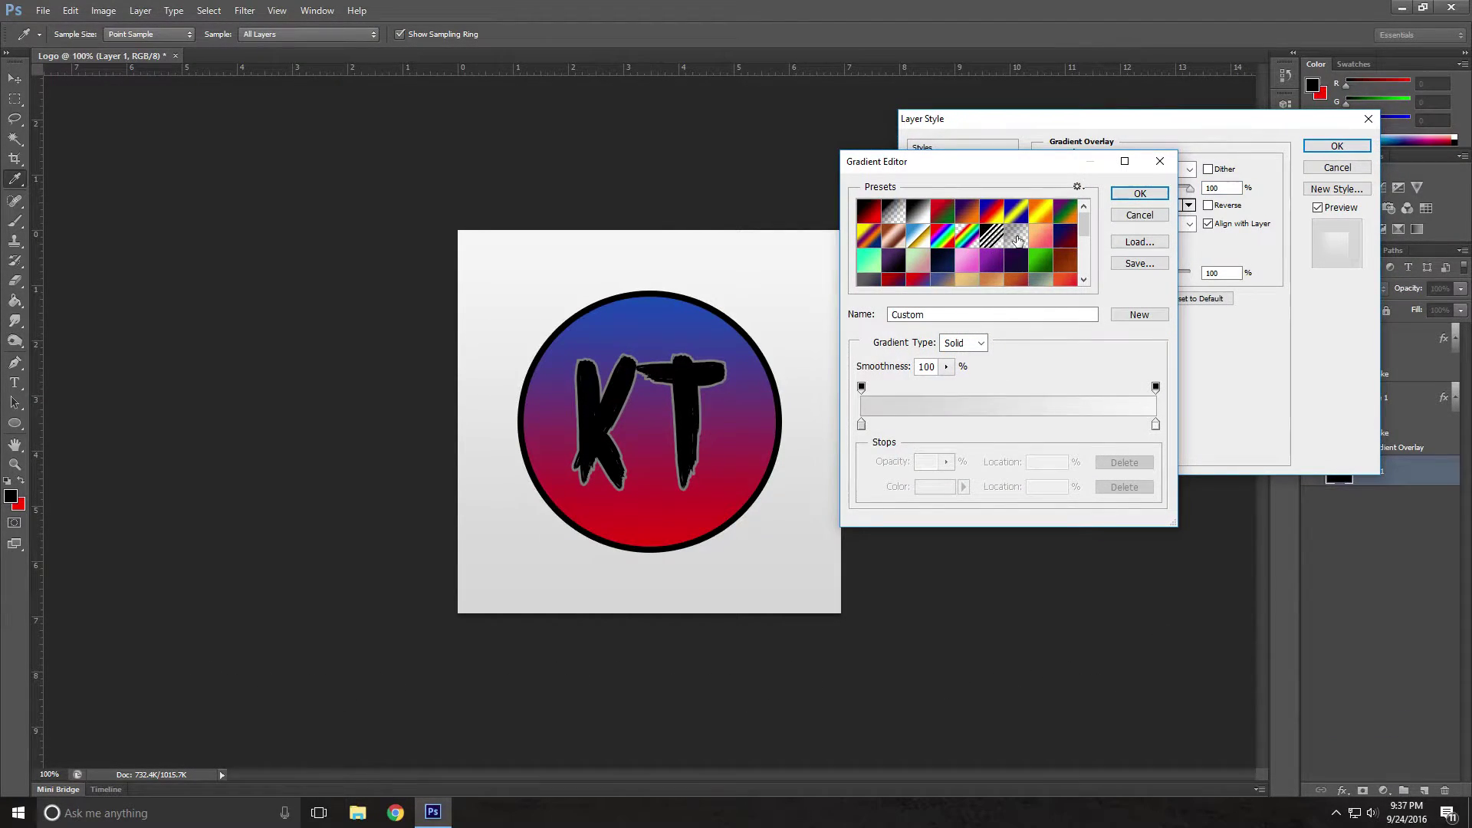
pyautogui.click(1017, 238)
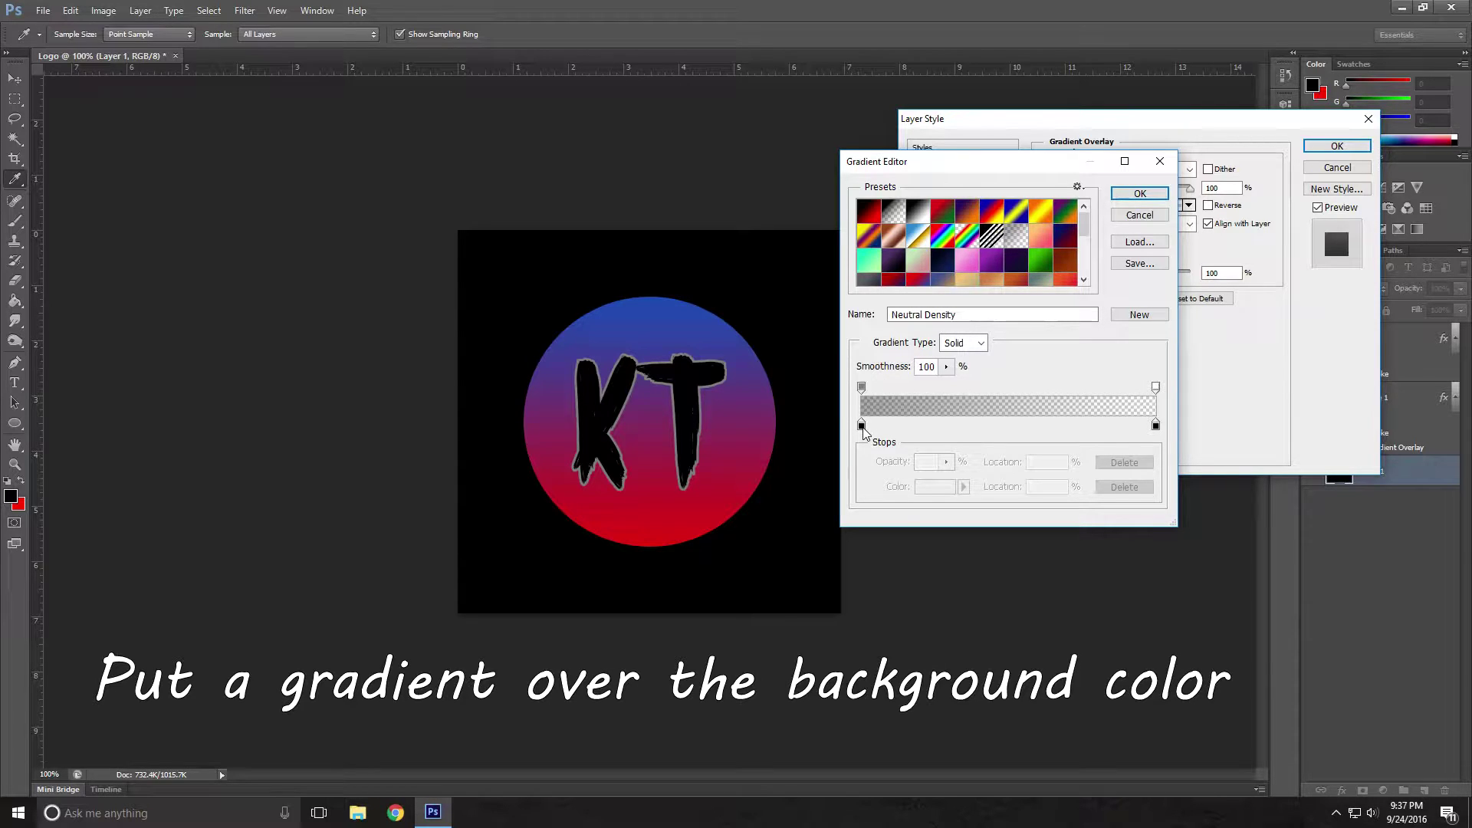
pyautogui.click(918, 215)
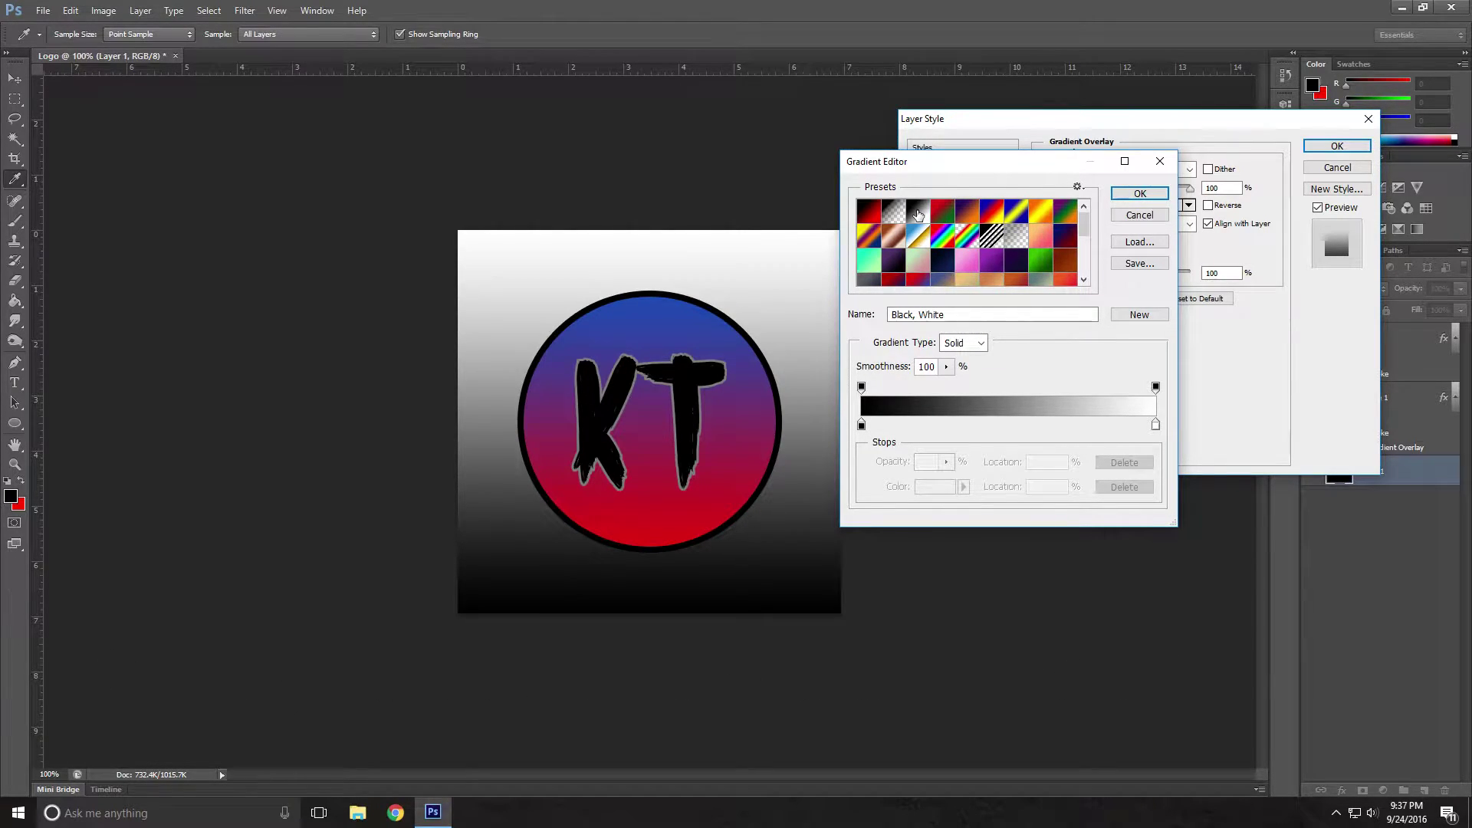
# Change the gradient's dark stop to grey #7b7b7b and confirm the gradient.
pyautogui.click(862, 425)
pyautogui.click(931, 486)
pyautogui.click(836, 347)
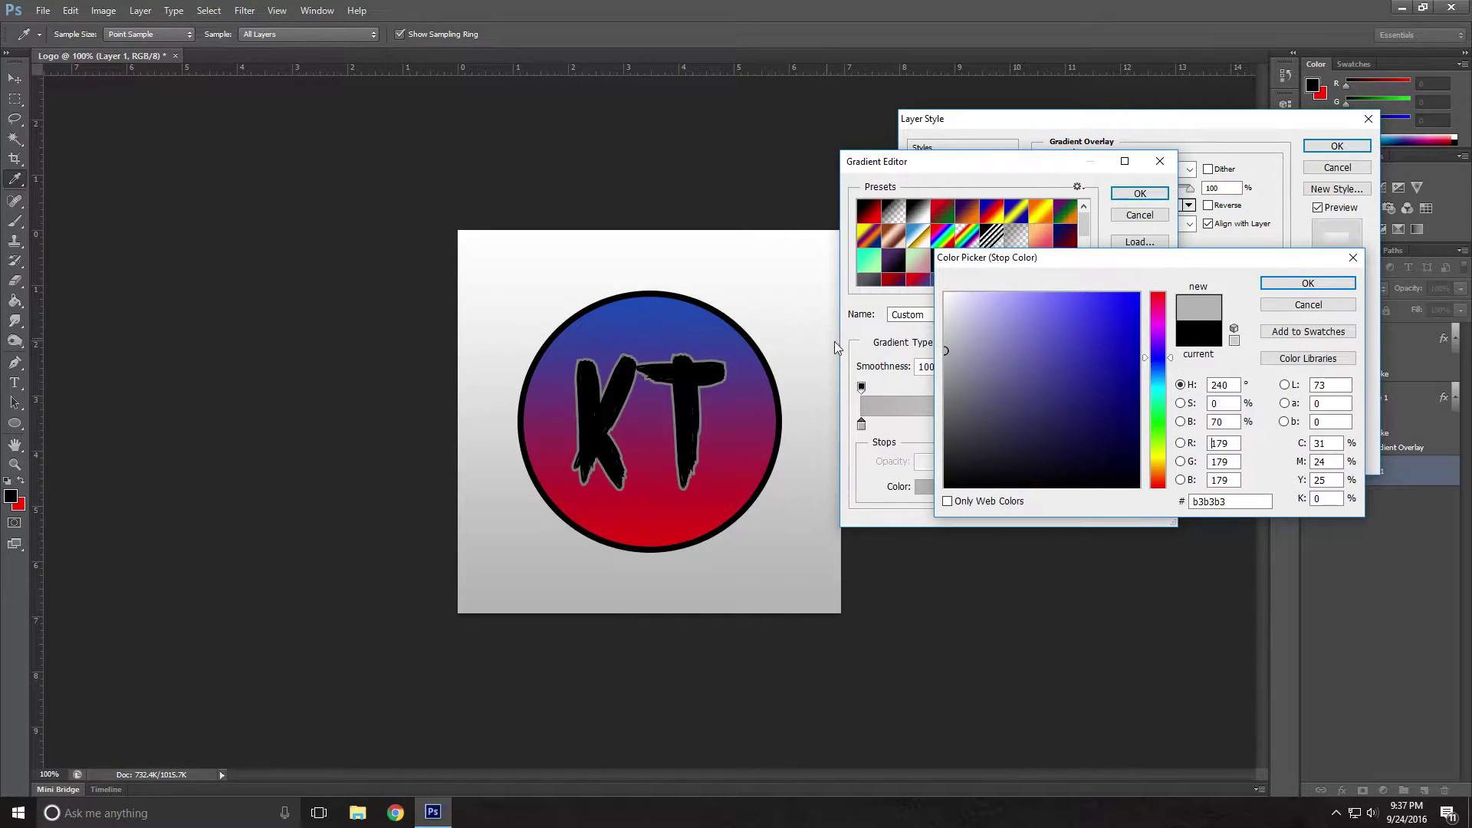
pyautogui.moveTo(956, 357); pyautogui.dragTo(971, 386)
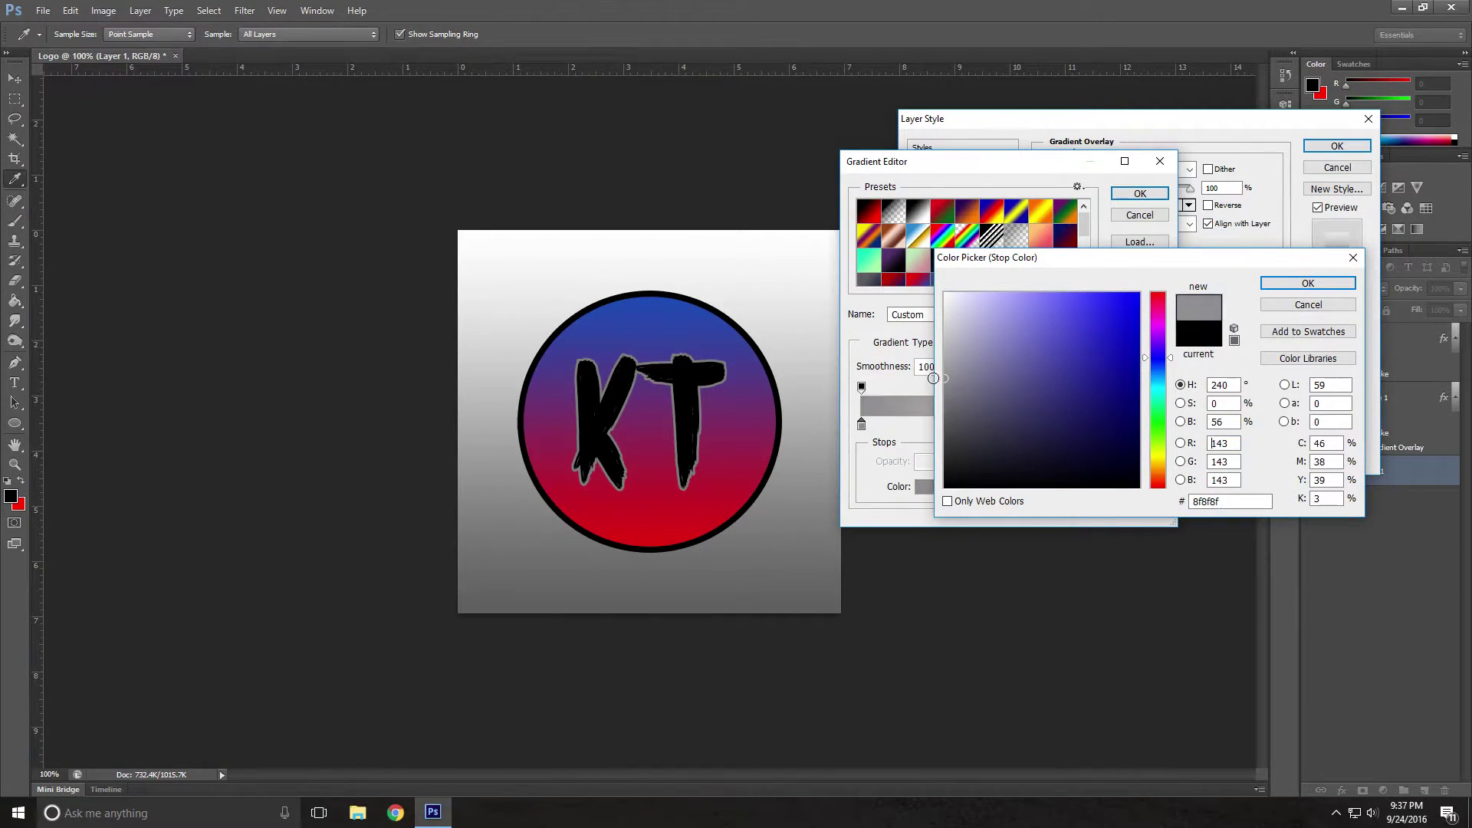
pyautogui.click(968, 395)
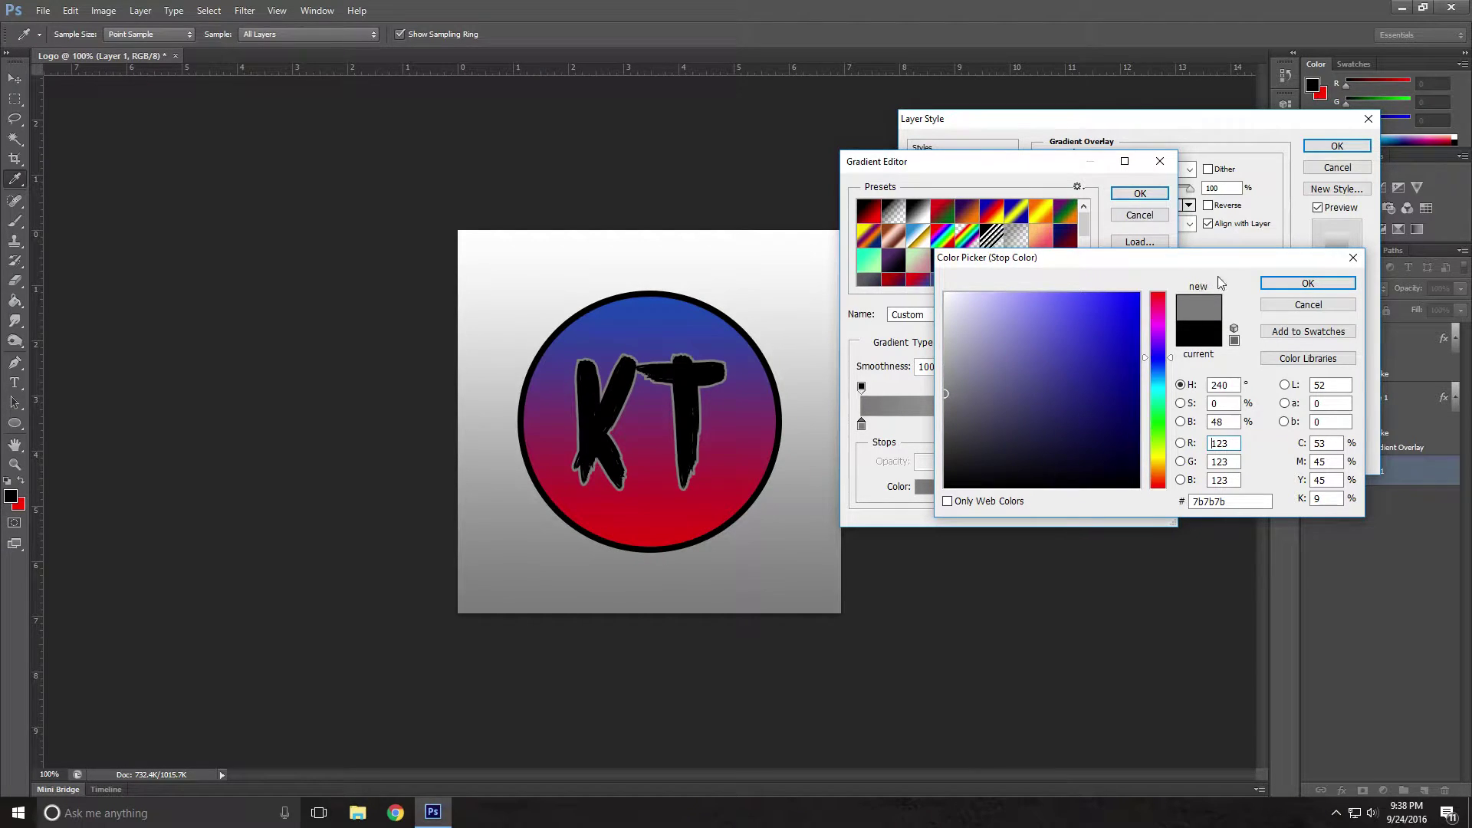
pyautogui.click(1308, 283)
pyautogui.click(1139, 193)
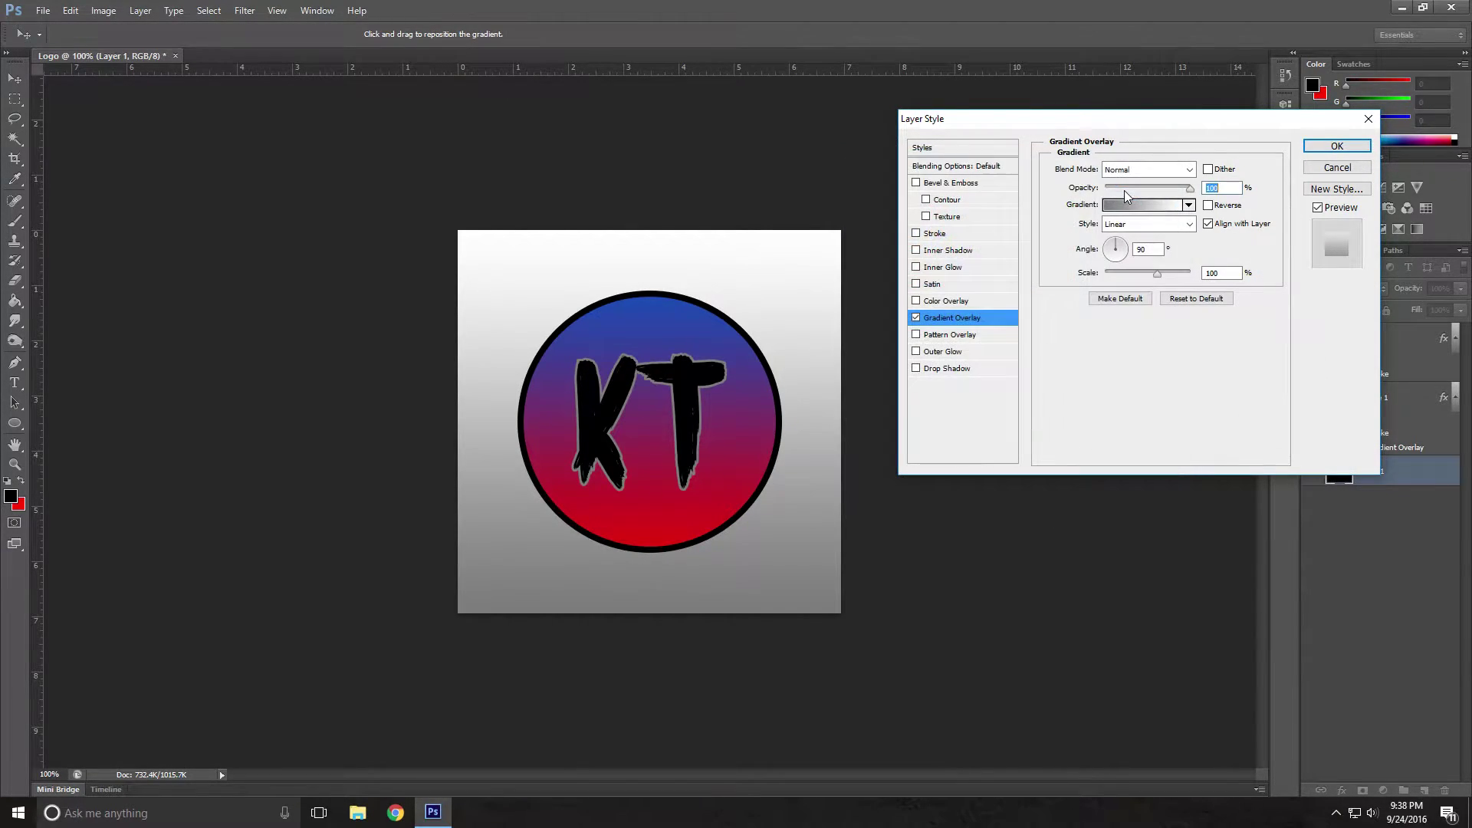
# Keep Normal blend mode while previewing Radial, Angle and Reflected gradient styles.
pyautogui.click(1148, 170)
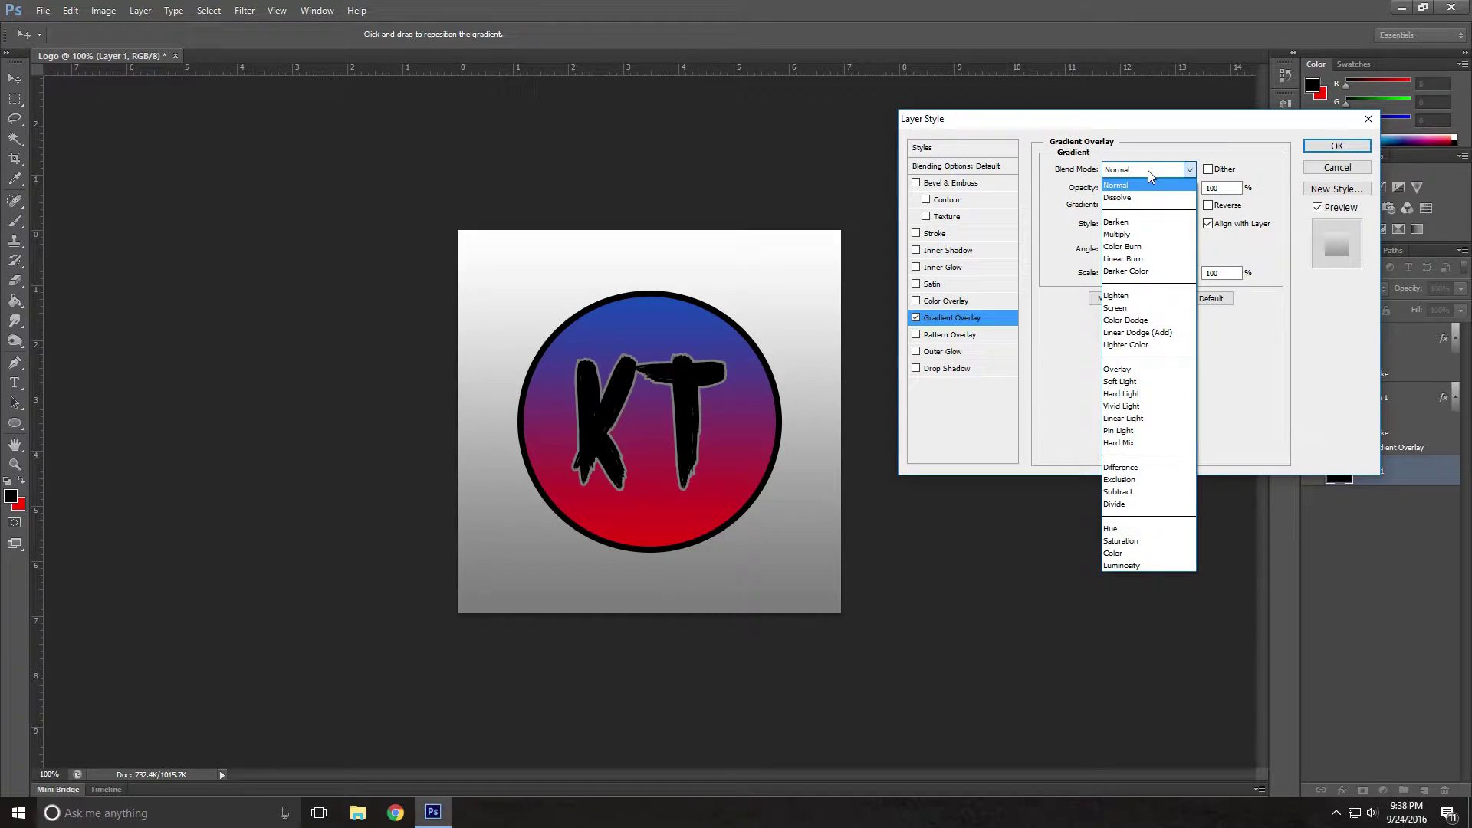
pyautogui.click(1148, 171)
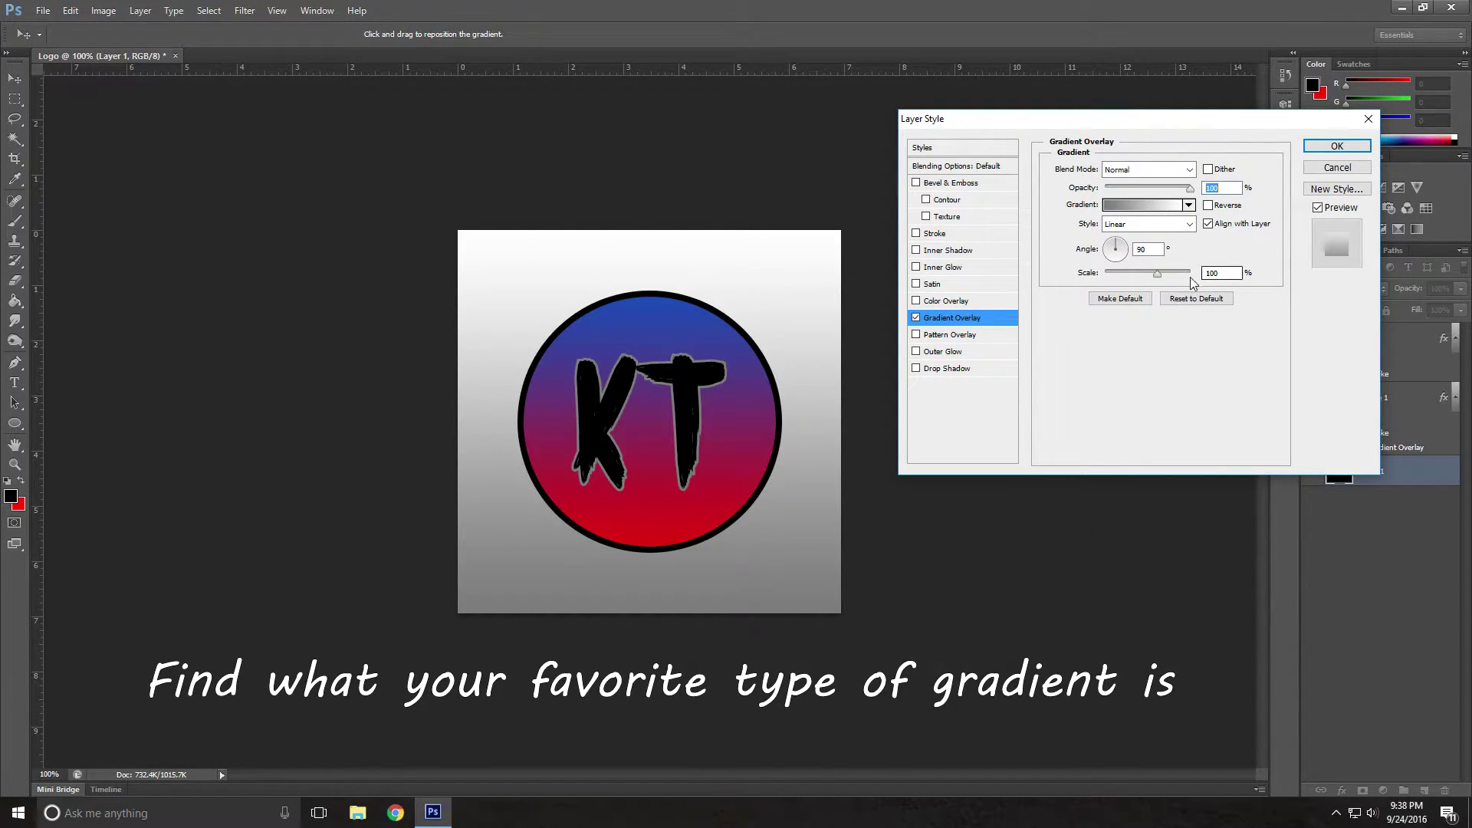
pyautogui.click(1142, 226)
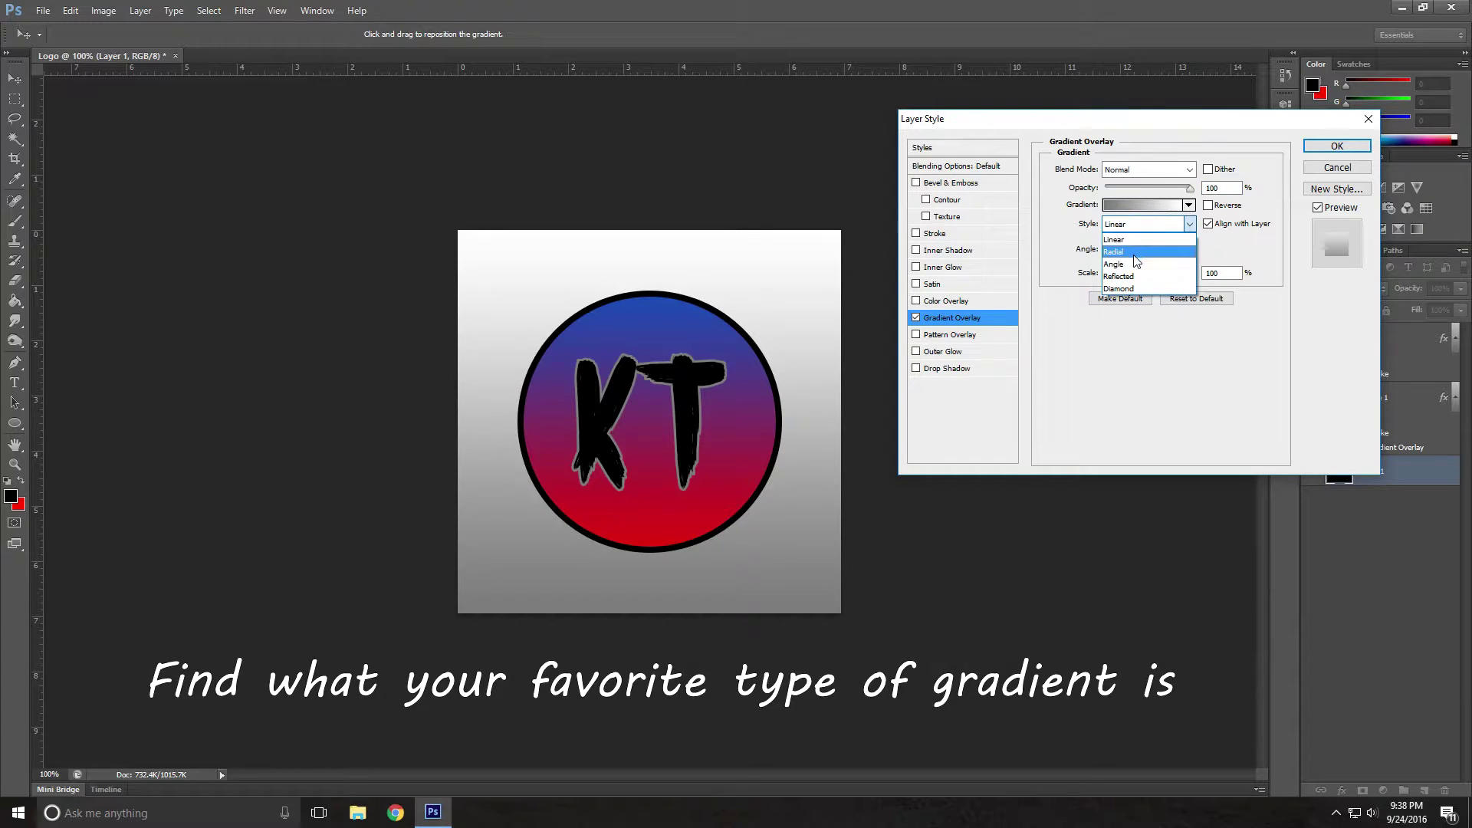
pyautogui.click(1142, 252)
pyautogui.click(1143, 225)
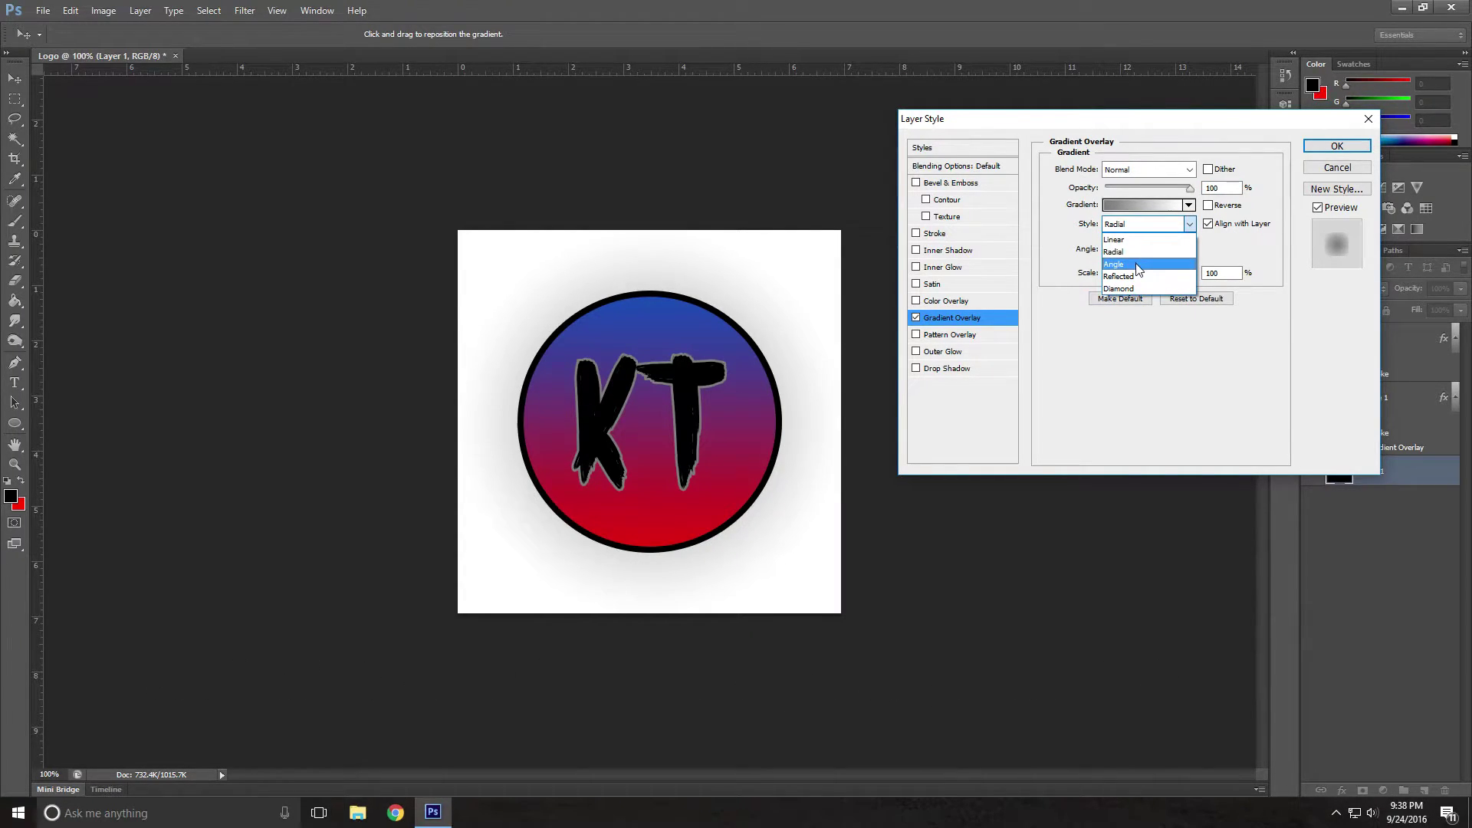
pyautogui.click(1139, 264)
pyautogui.click(1135, 224)
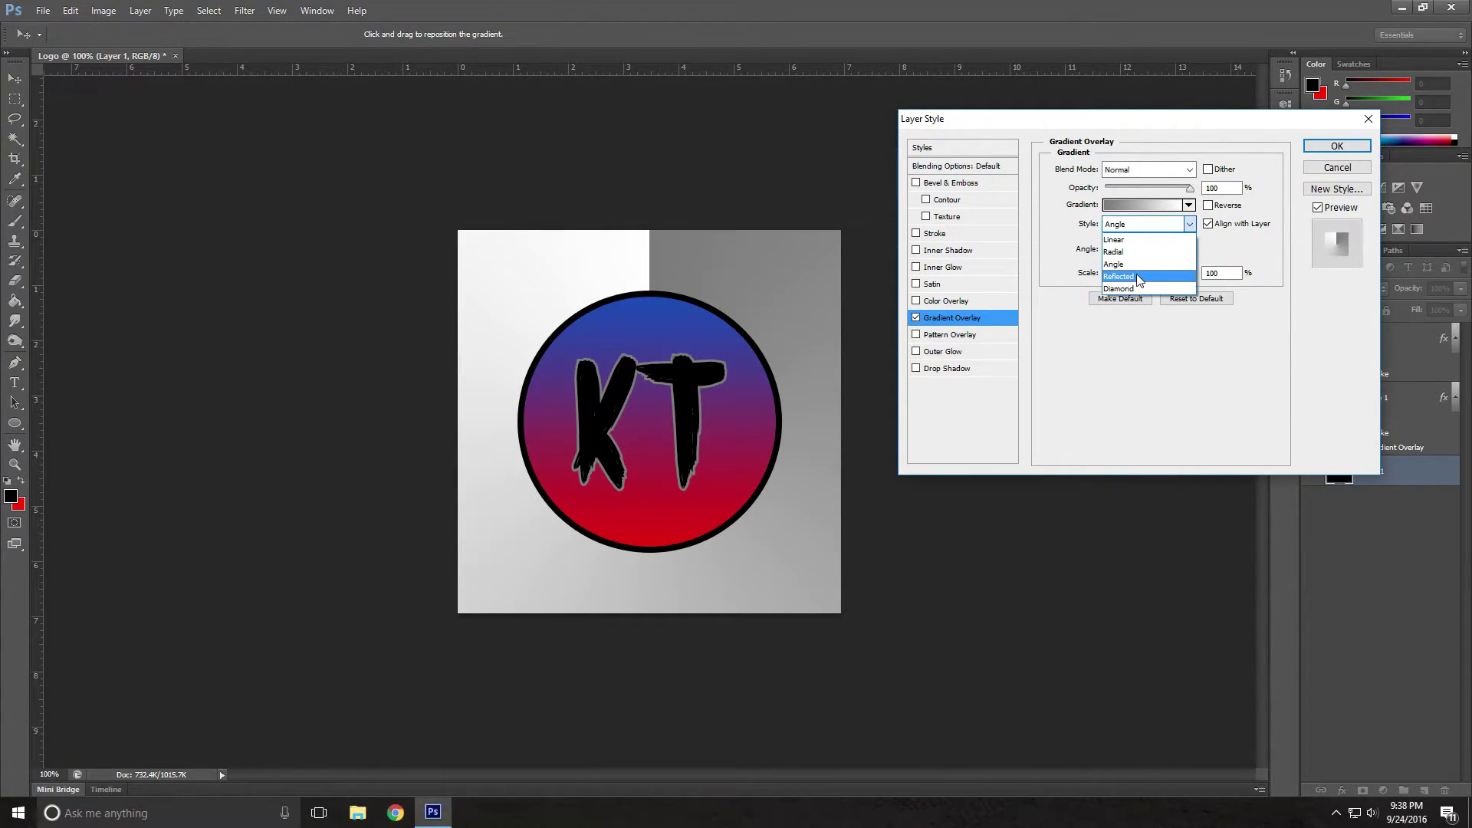
pyautogui.click(1138, 277)
# Preview the Diamond style, then set the gradient back to Linear and apply it.
pyautogui.click(1135, 224)
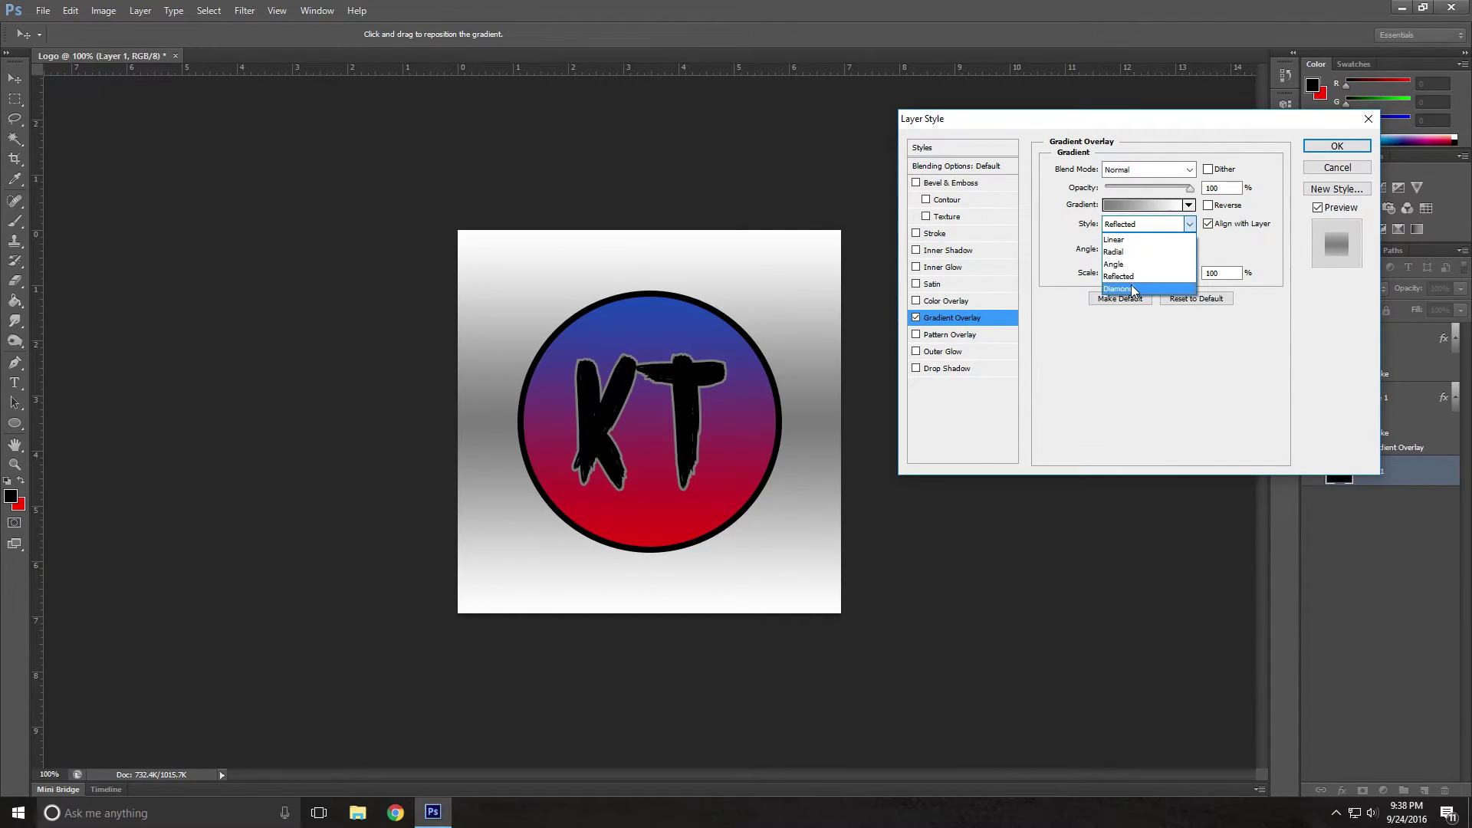
pyautogui.click(1134, 290)
pyautogui.click(1135, 224)
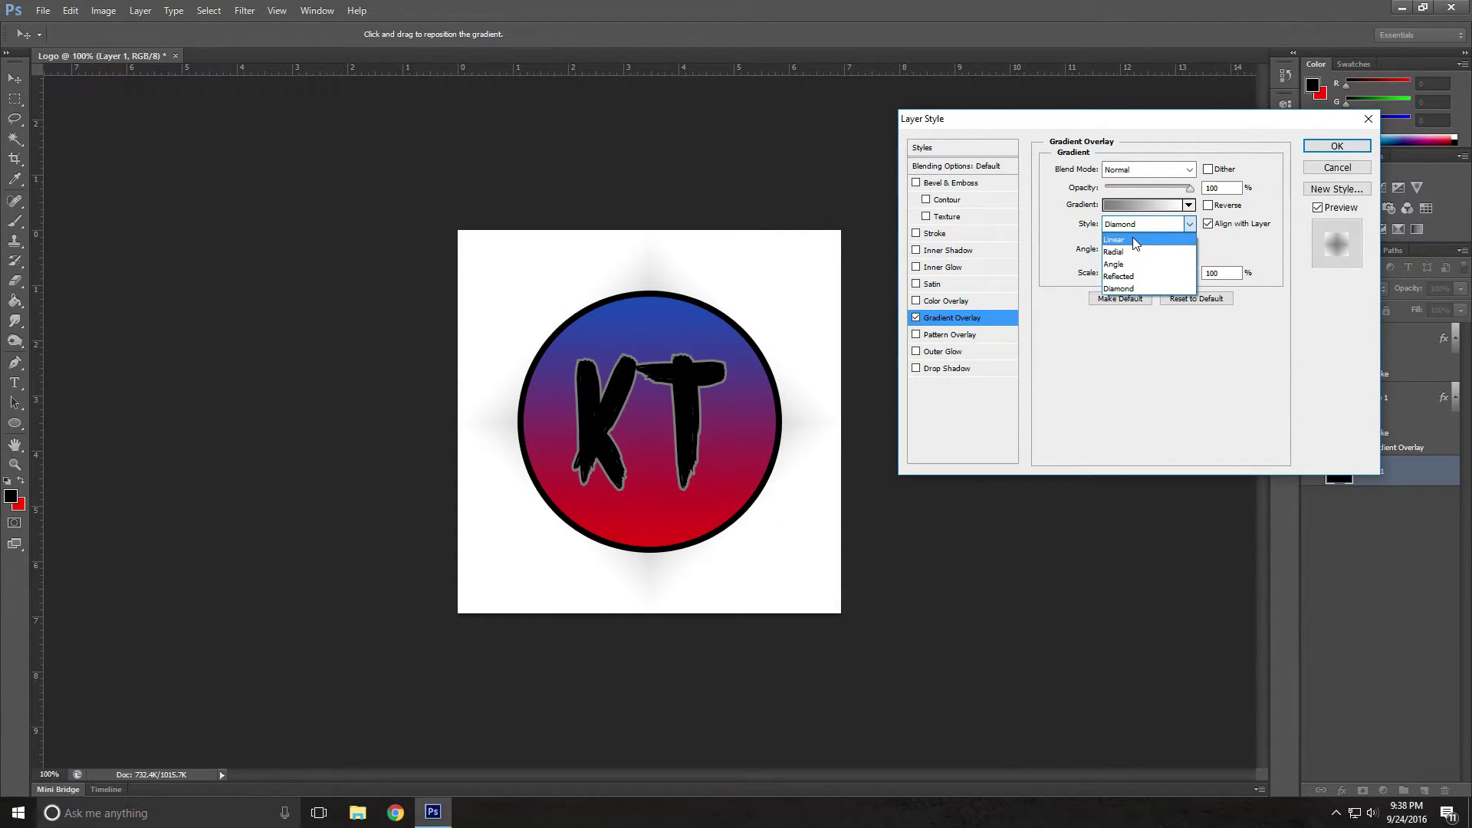
pyautogui.click(1135, 239)
pyautogui.click(1319, 151)
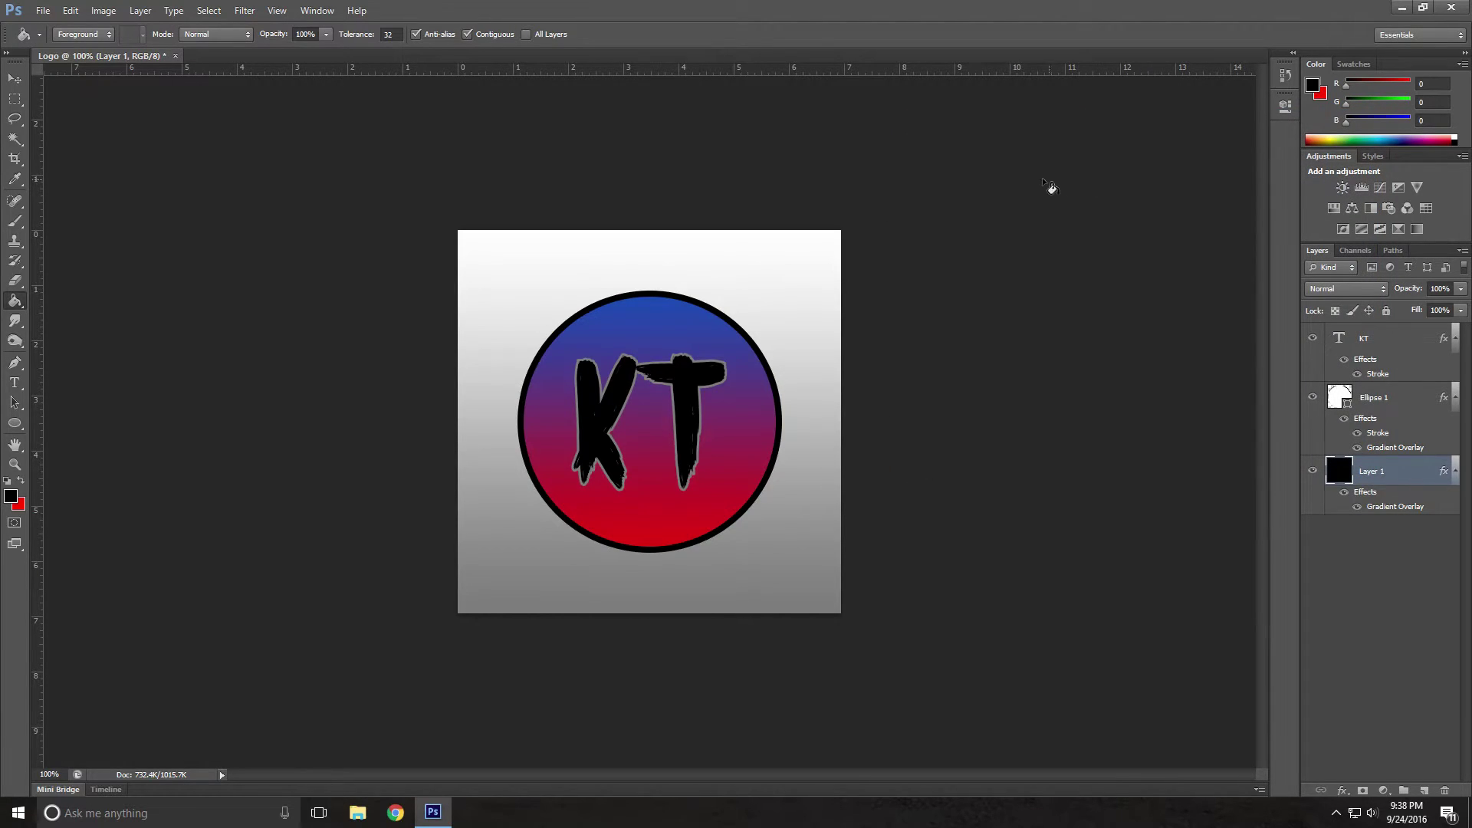
pyautogui.click(14, 99)
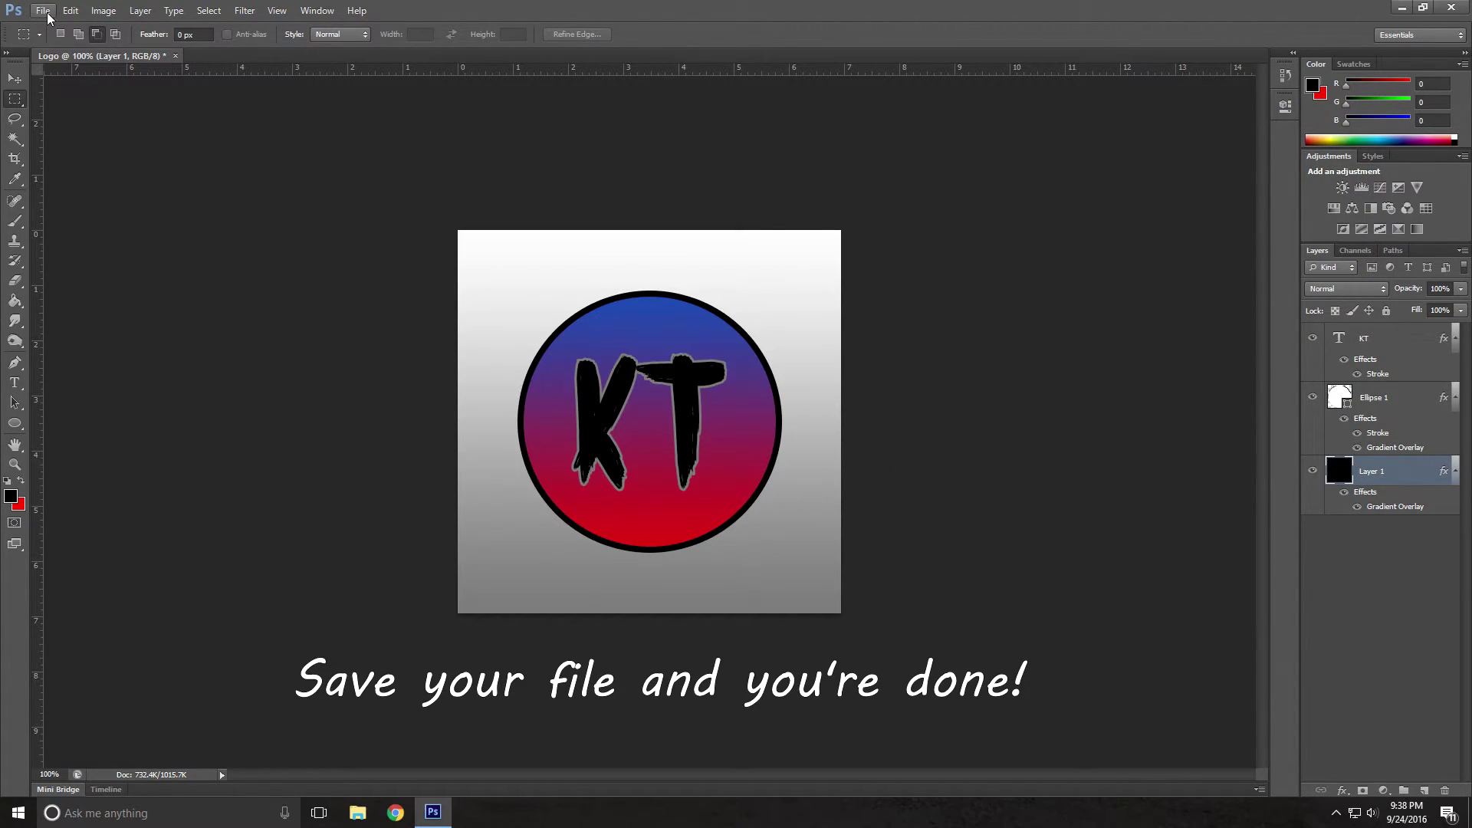
# Save As 'KT Logo Youtube' in Photoshop PSD format.
pyautogui.click(43, 11)
pyautogui.click(85, 197)
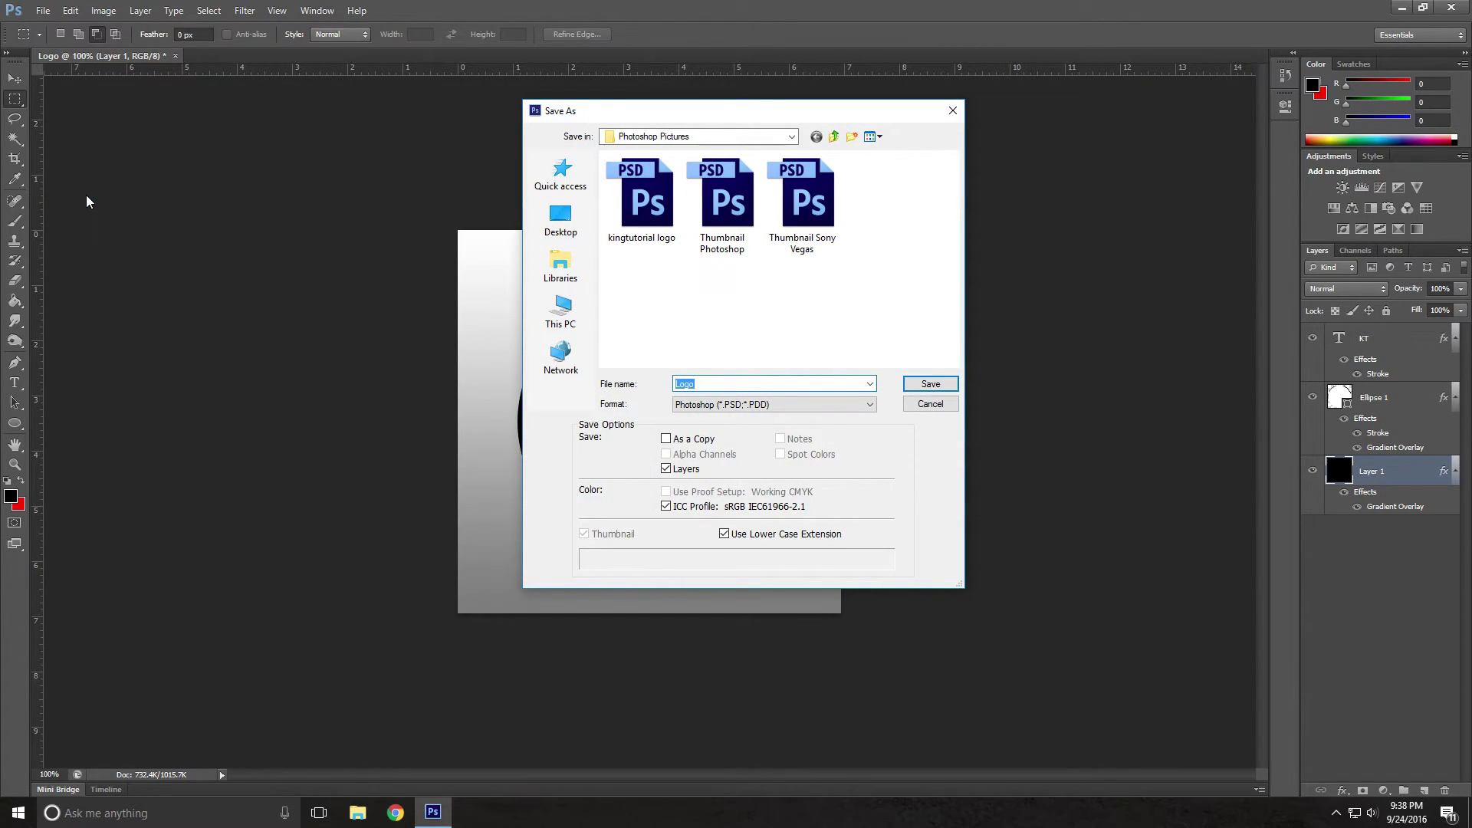
pyautogui.write('KT L')
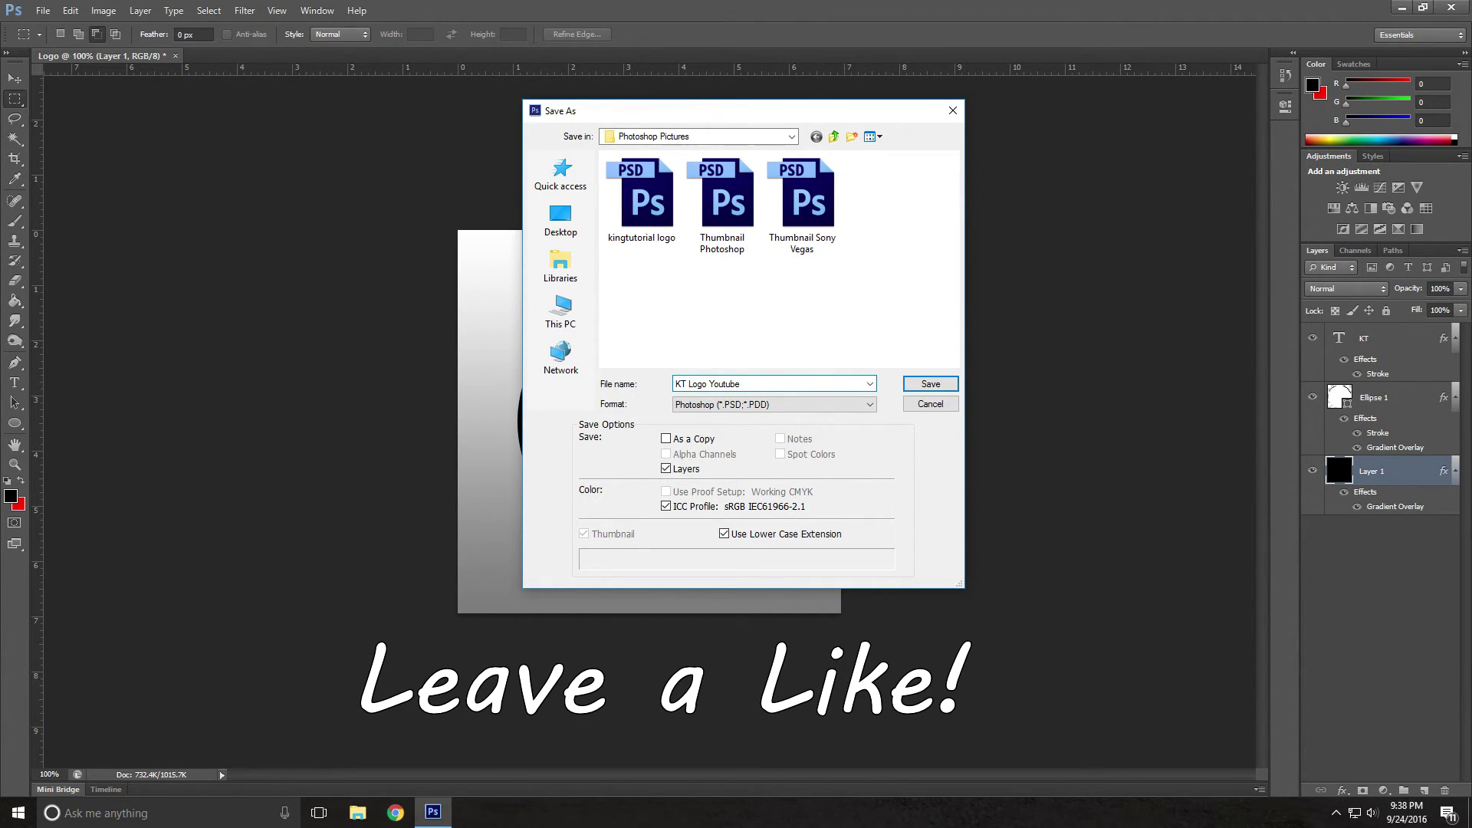
pyautogui.press('Return')
pyautogui.press('Return')
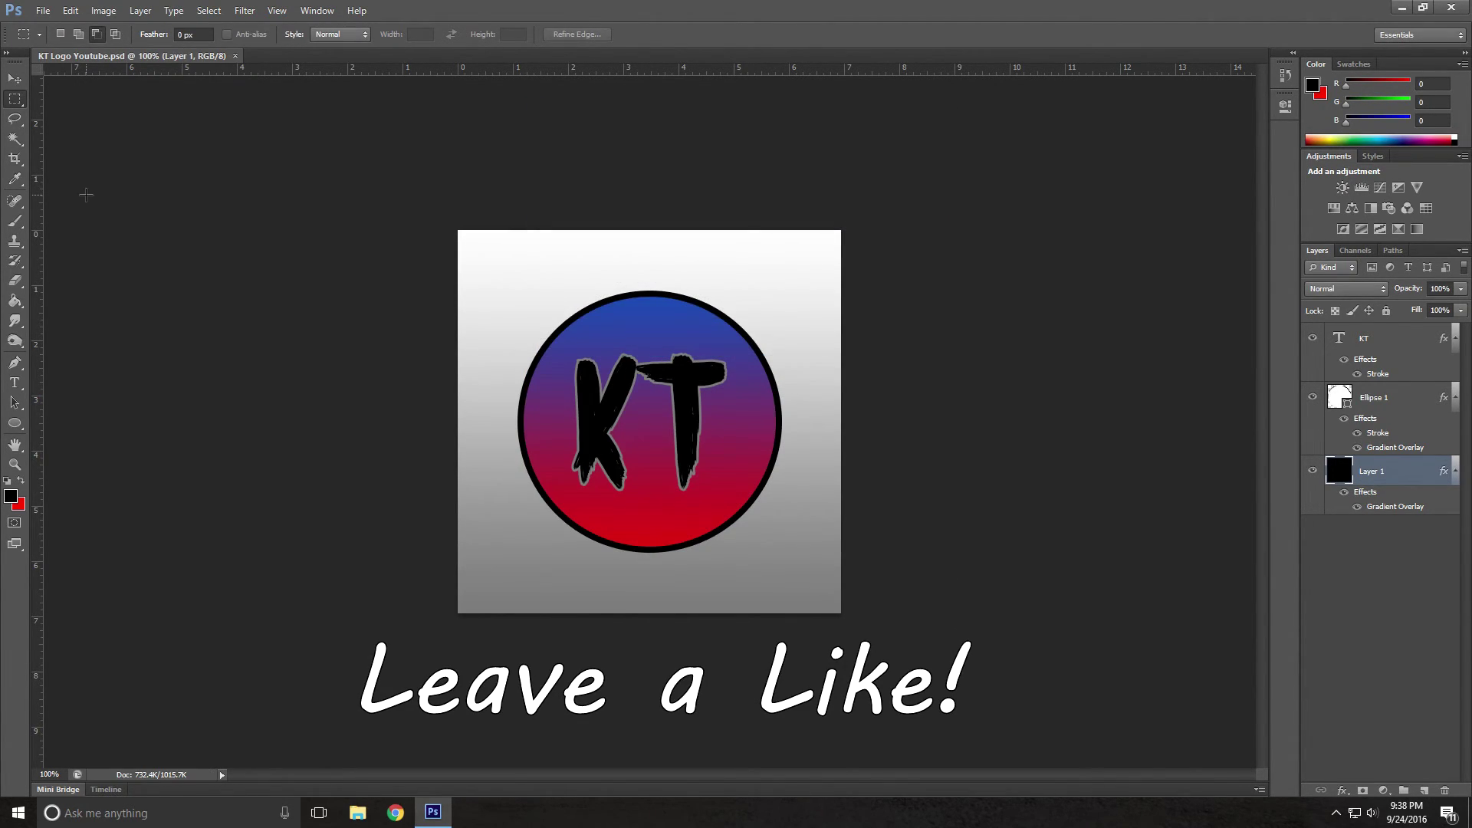